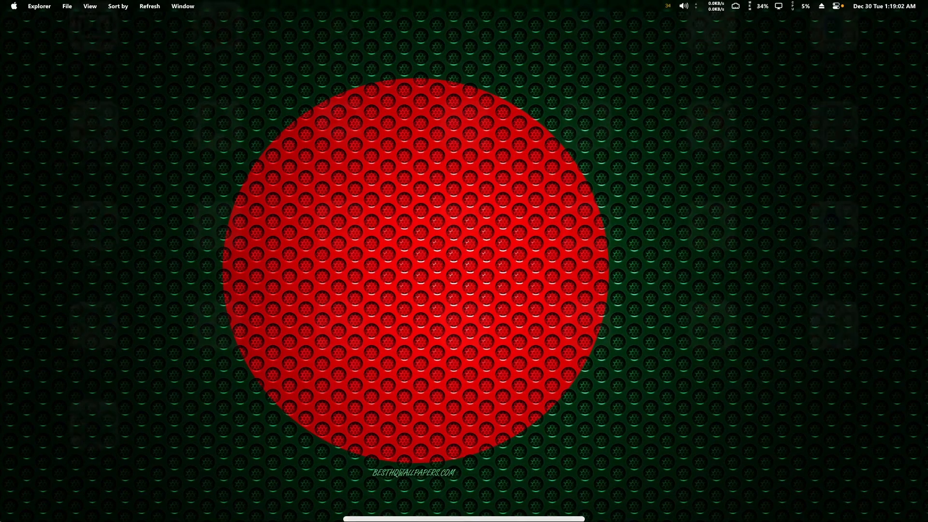
# Open the Brave browser, search for "red hat linux iso download free", and open the Red Hat Developer download page
pyautogui.moveTo(1, 521)
pyautogui.click(694, 151)
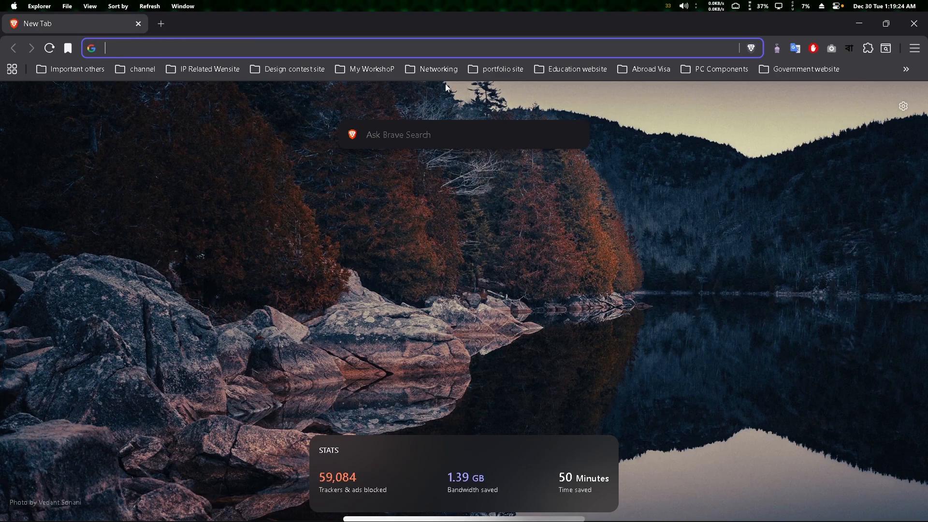
pyautogui.write('re')
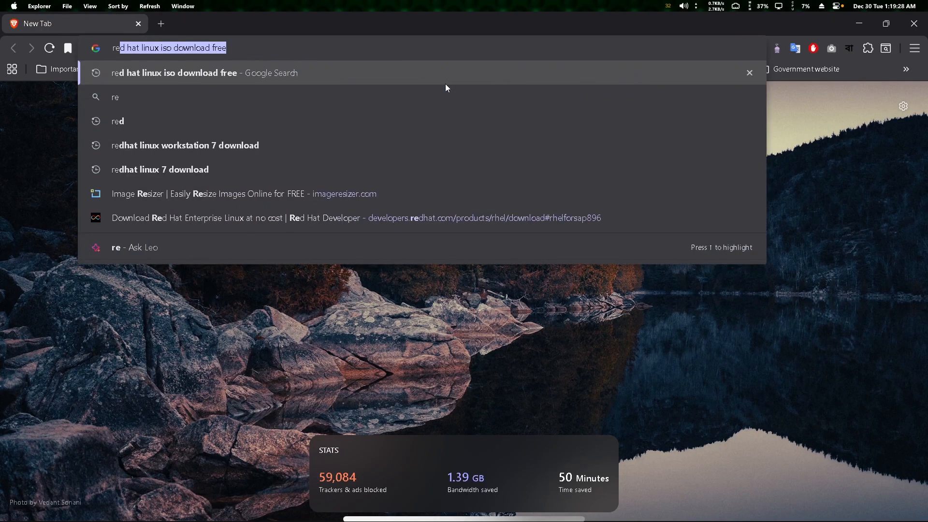
pyautogui.press('Return')
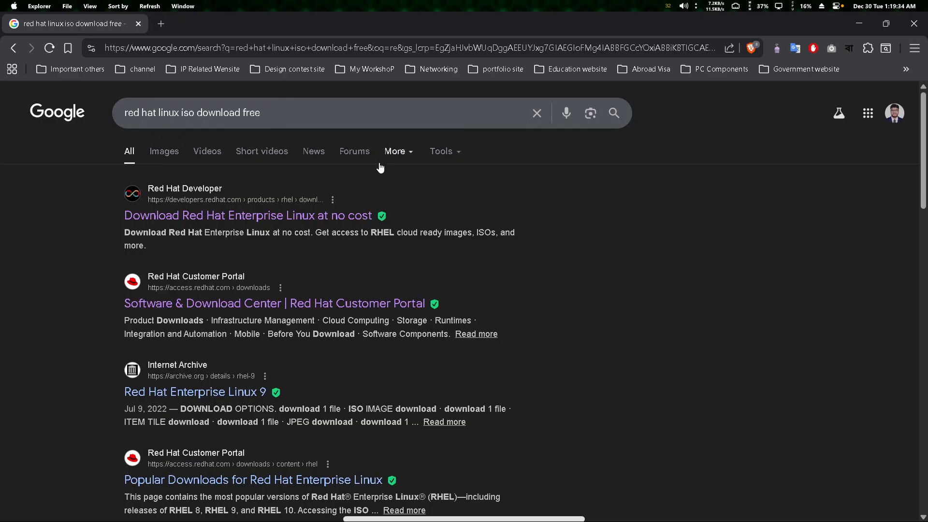
pyautogui.click(361, 216)
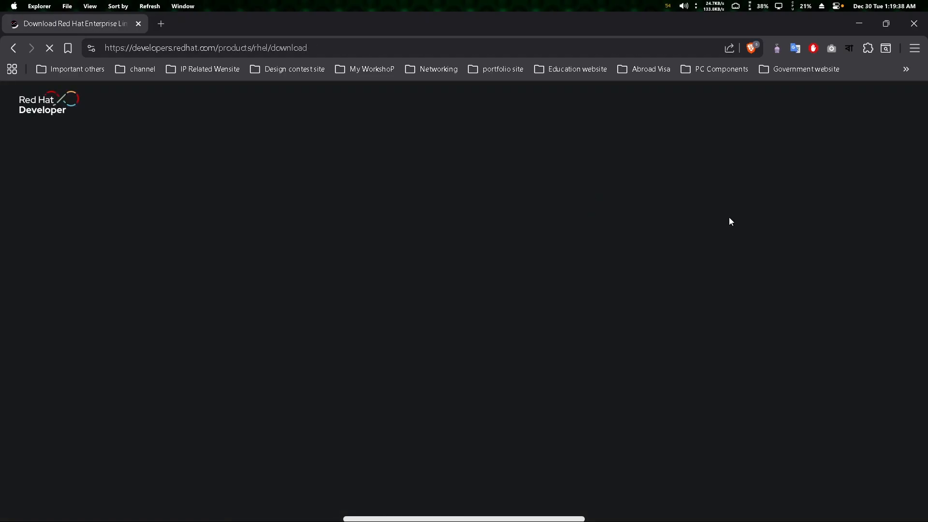
# Browse the All Downloads list and expand the Red Hat Enterprise Linux 10.1 entry to view its ISO files
pyautogui.scroll(-10, 565, 225)
pyautogui.scroll(-20, 529, 220)
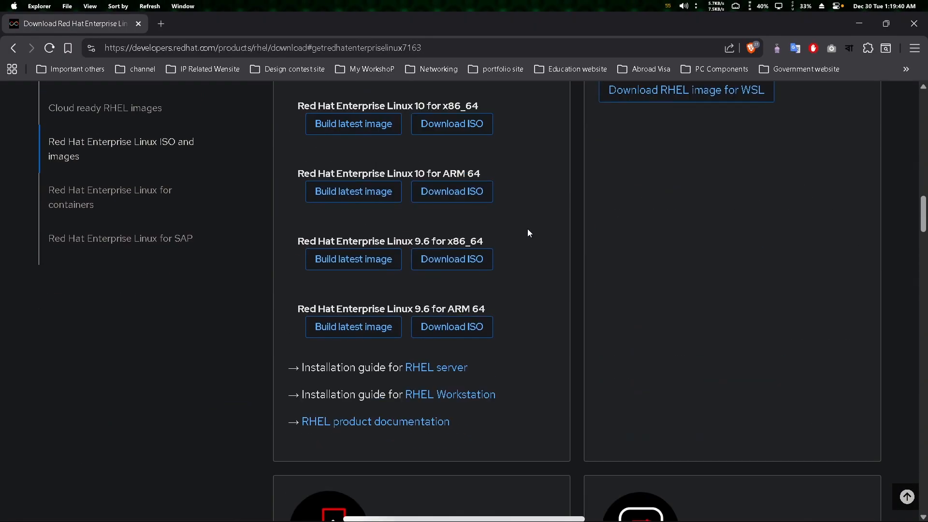
pyautogui.scroll(-7, 532, 236)
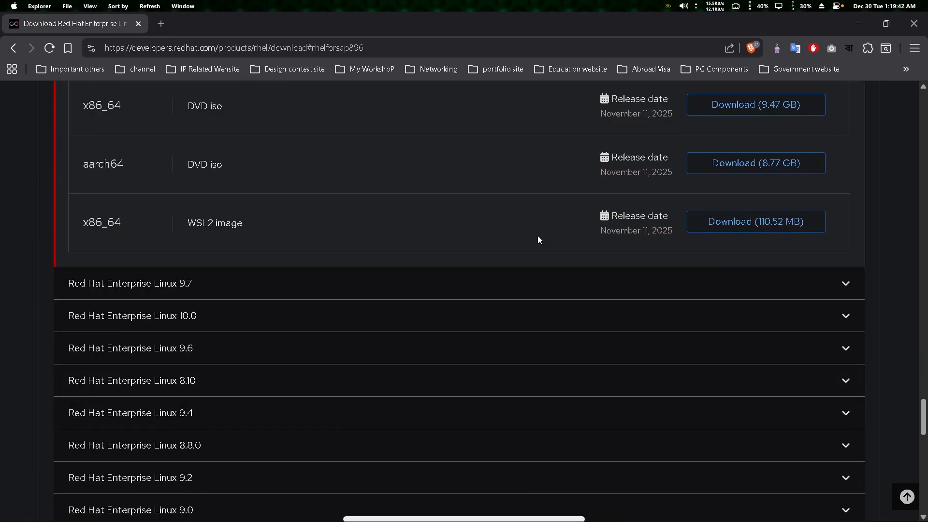
pyautogui.scroll(6, 537, 235)
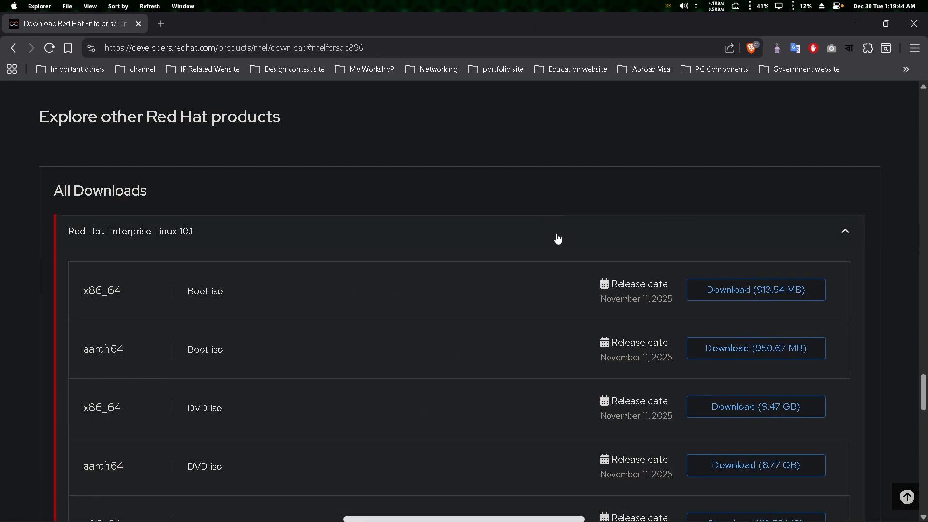
pyautogui.click(523, 236)
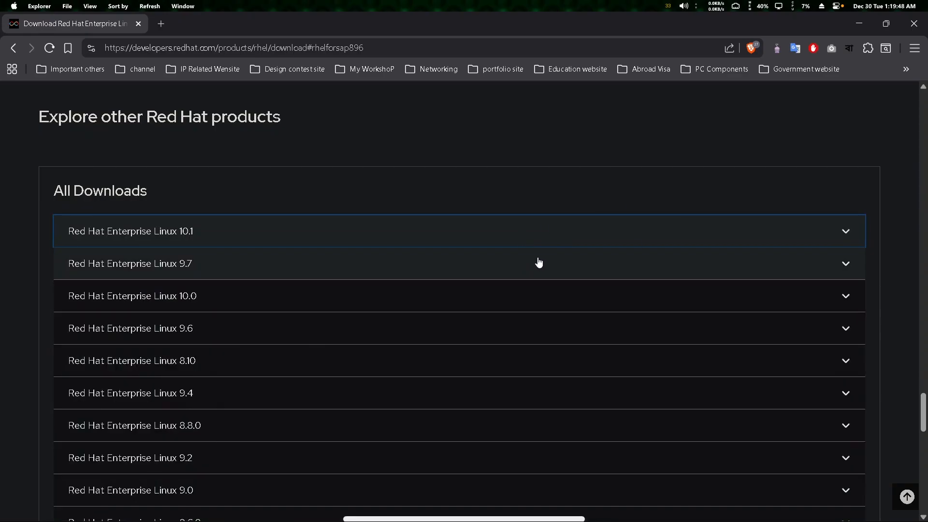
pyautogui.scroll(-2, 539, 263)
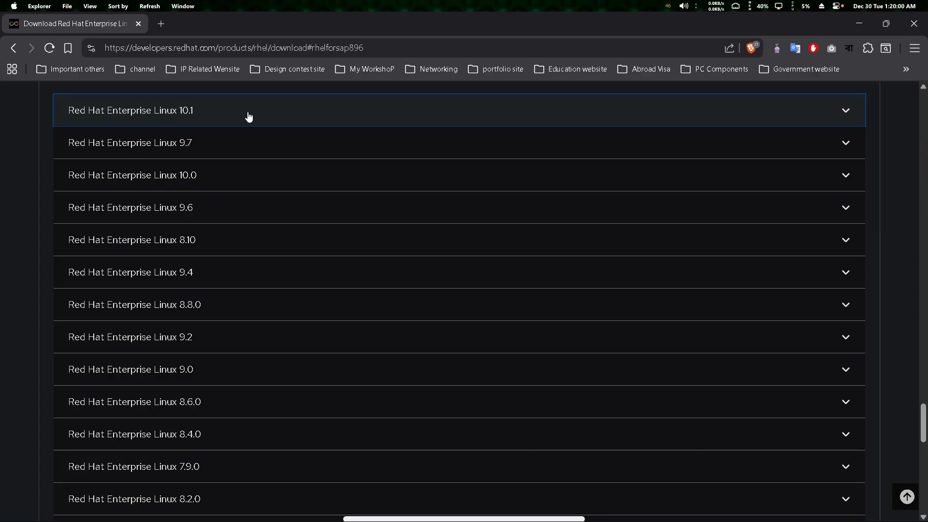
pyautogui.click(267, 114)
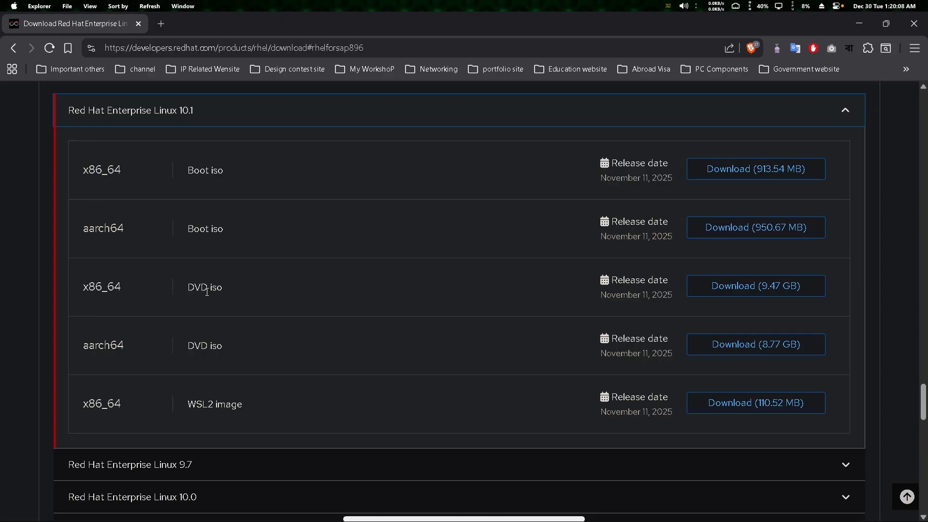
# Request the x86_64 DVD iso download for version 10.1, look over the Red Hat login options, and close the browser
pyautogui.click(766, 294)
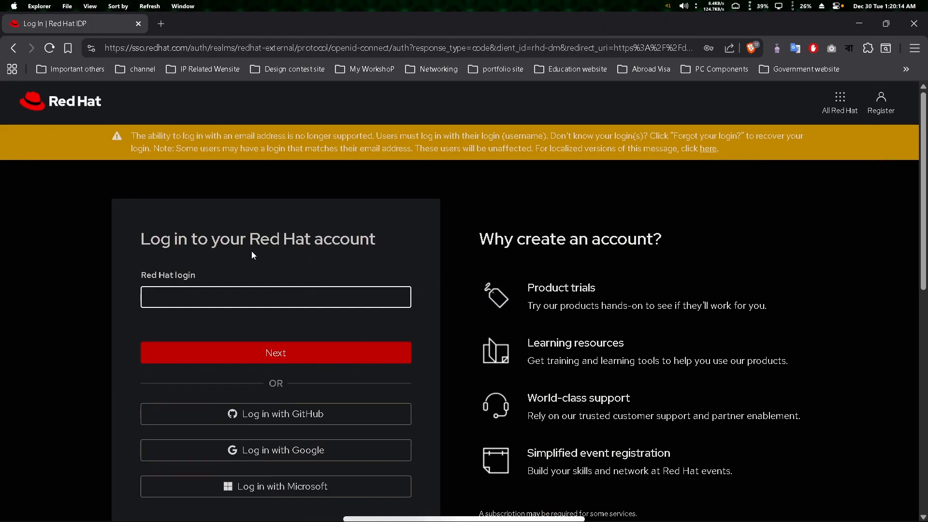
pyautogui.scroll(-2, 248, 249)
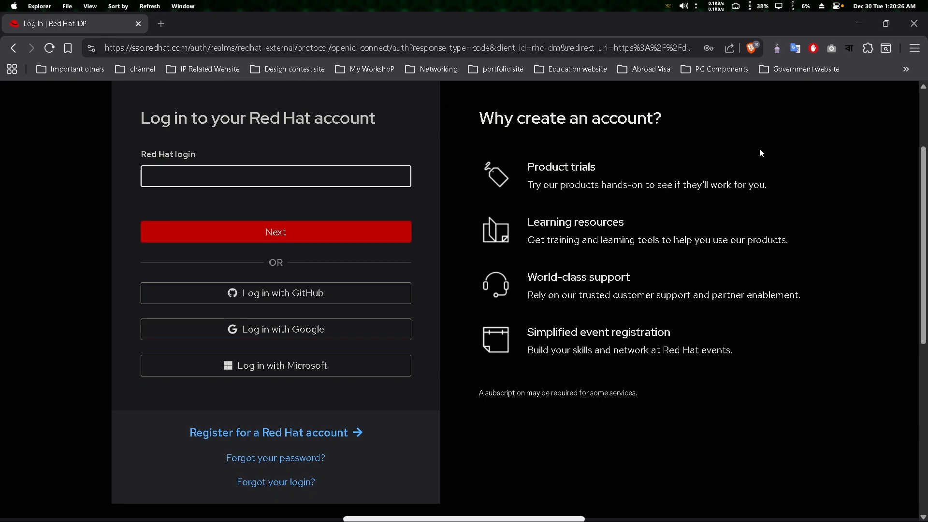
pyautogui.click(913, 23)
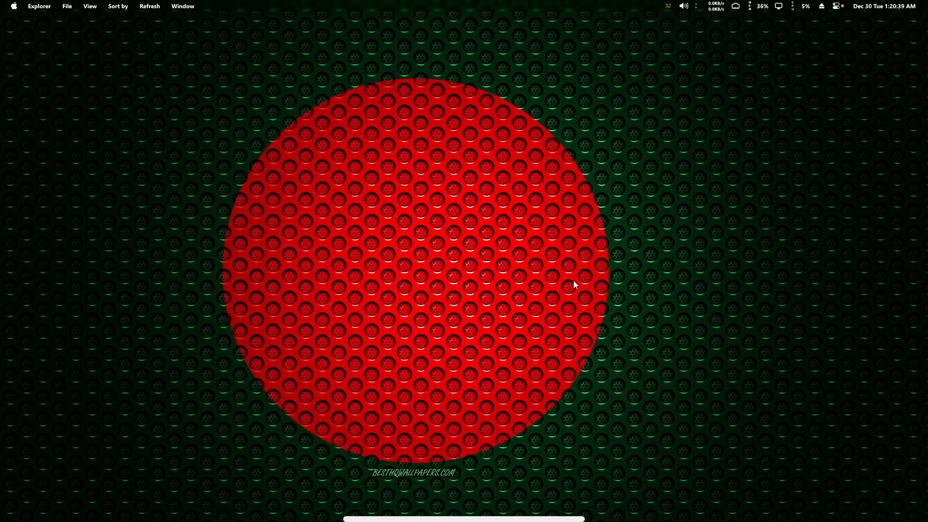
# Switch to VMware Workstation and show it in full screen
pyautogui.moveTo(571, 519)
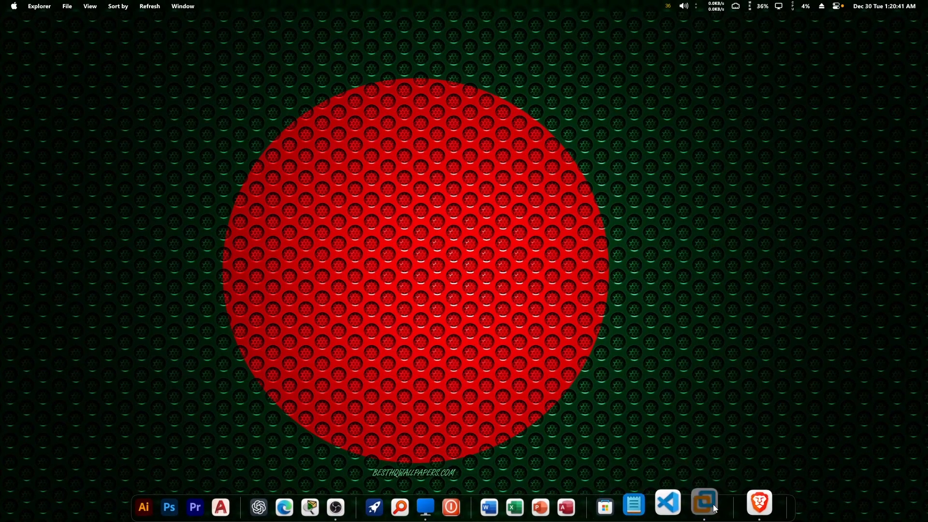
pyautogui.click(705, 502)
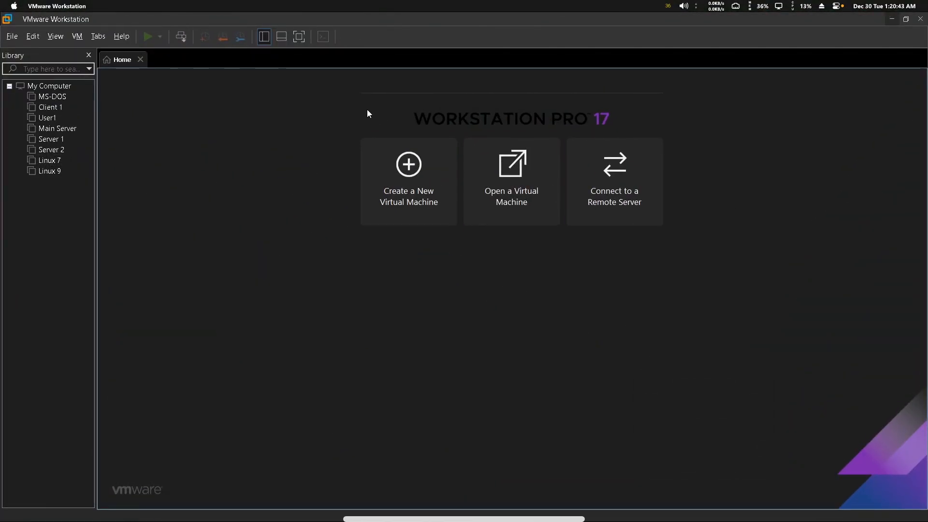
pyautogui.click(300, 39)
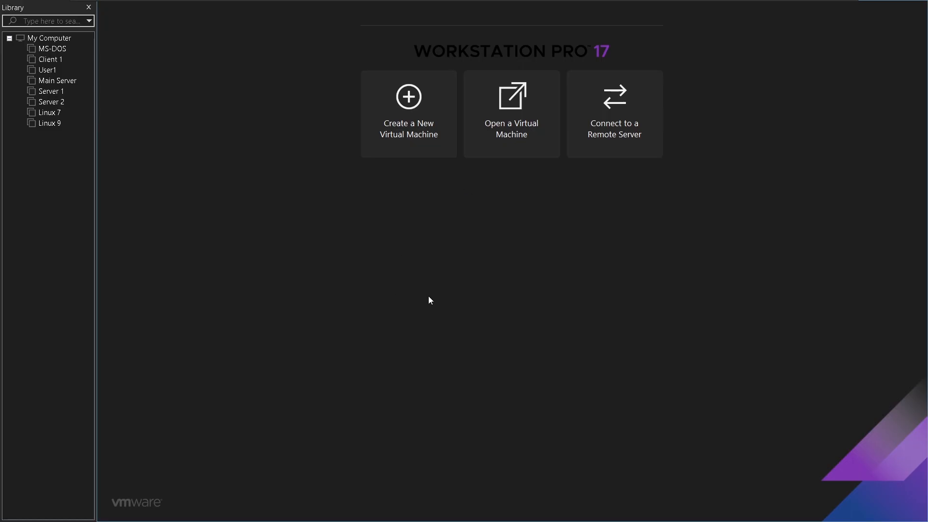
# Start a new virtual machine with the Typical configuration and choose to install the operating system later
pyautogui.click(419, 134)
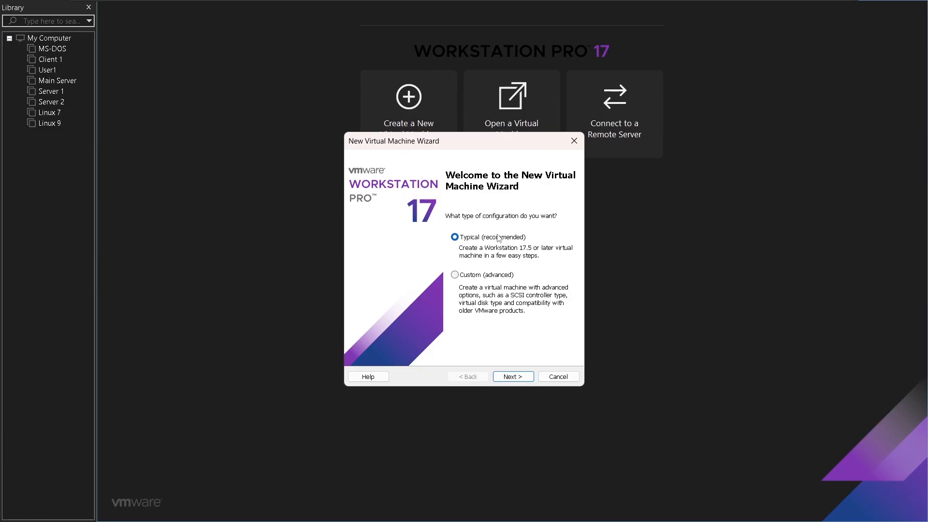
pyautogui.click(512, 376)
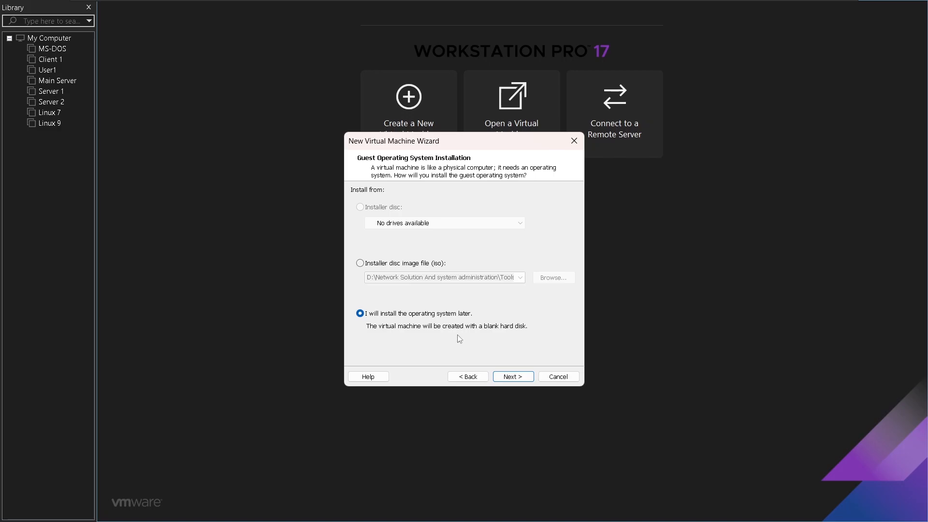
pyautogui.click(401, 265)
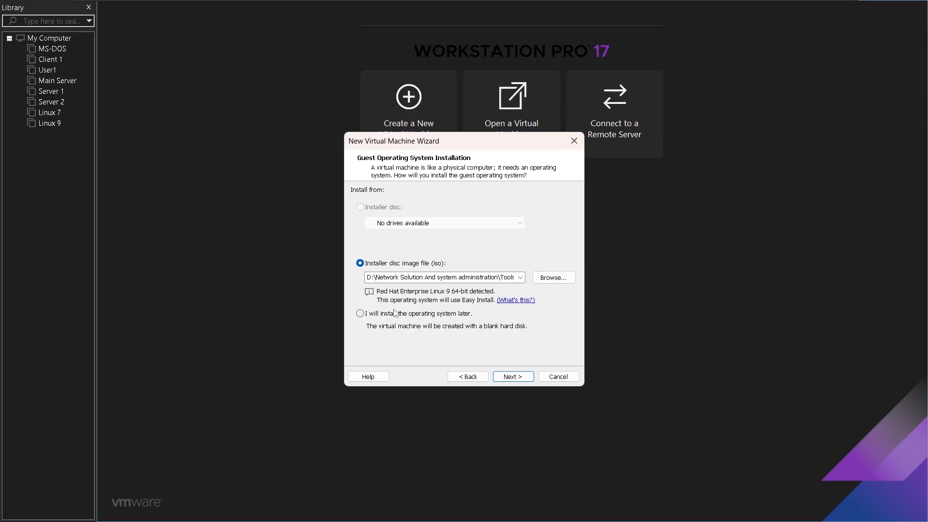
pyautogui.click(374, 316)
pyautogui.click(513, 377)
# Set the guest operating system to Linux with the version Red Hat Enterprise Linux 8 64-bit
pyautogui.moveTo(449, 146); pyautogui.dragTo(509, 146)
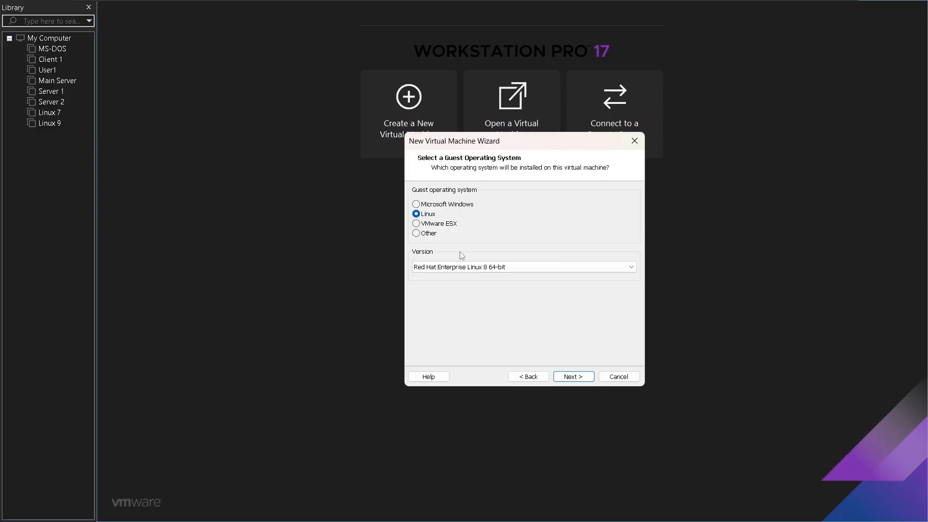
pyautogui.click(476, 267)
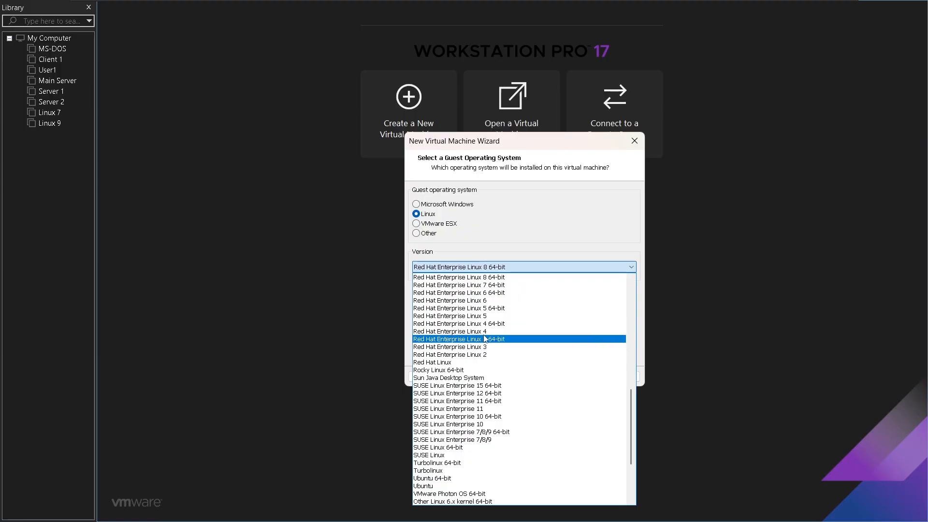
pyautogui.scroll(2, 476, 344)
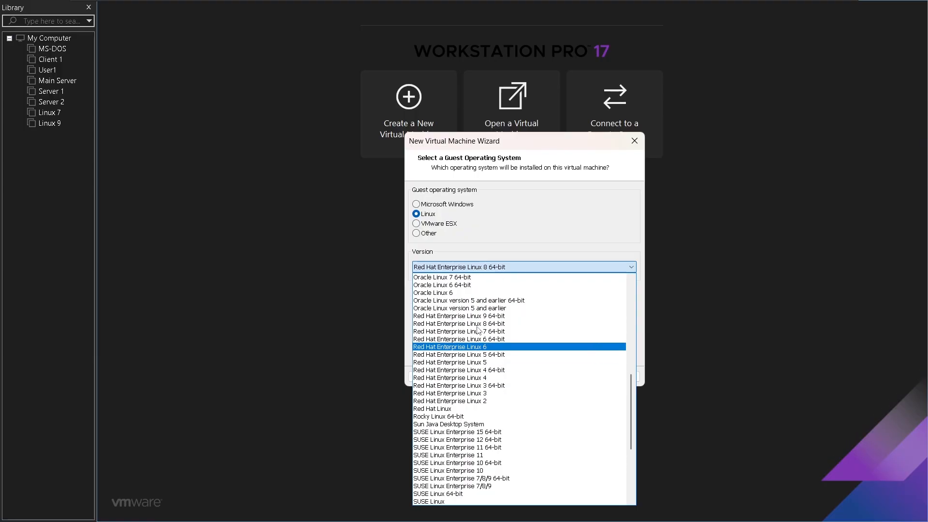
pyautogui.click(475, 325)
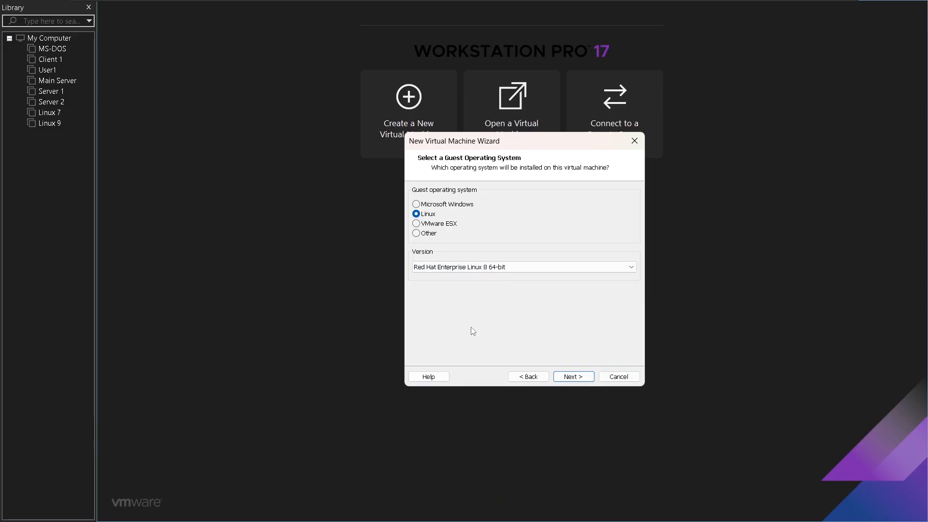
pyautogui.click(574, 376)
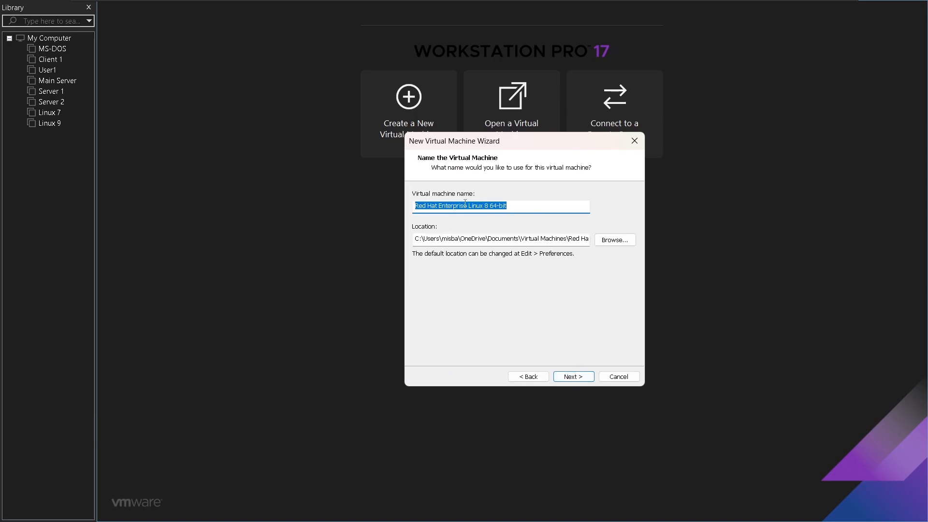
# Shorten the virtual machine name to "Linux 8"
pyautogui.click(492, 206)
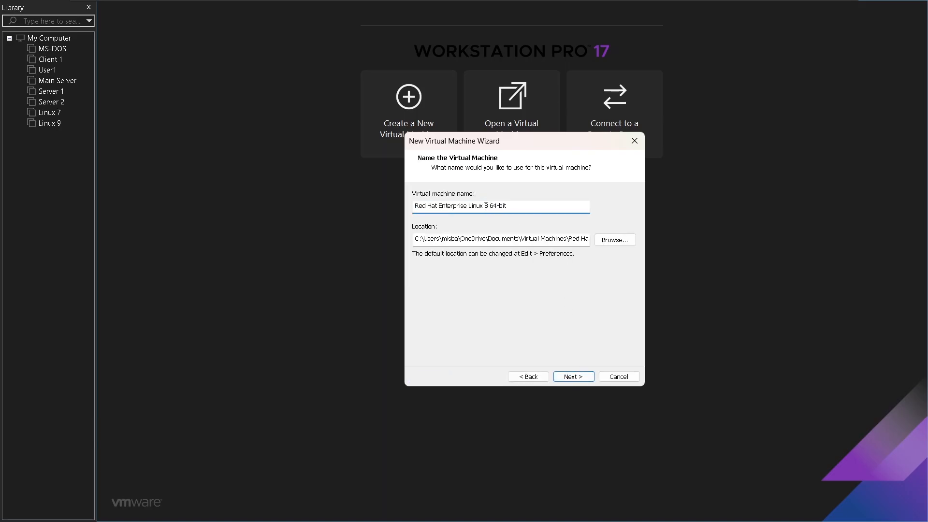
pyautogui.moveTo(489, 206); pyautogui.dragTo(509, 208)
pyautogui.press('BackSpace')
pyautogui.moveTo(469, 207); pyautogui.dragTo(381, 204)
pyautogui.press('BackSpace')
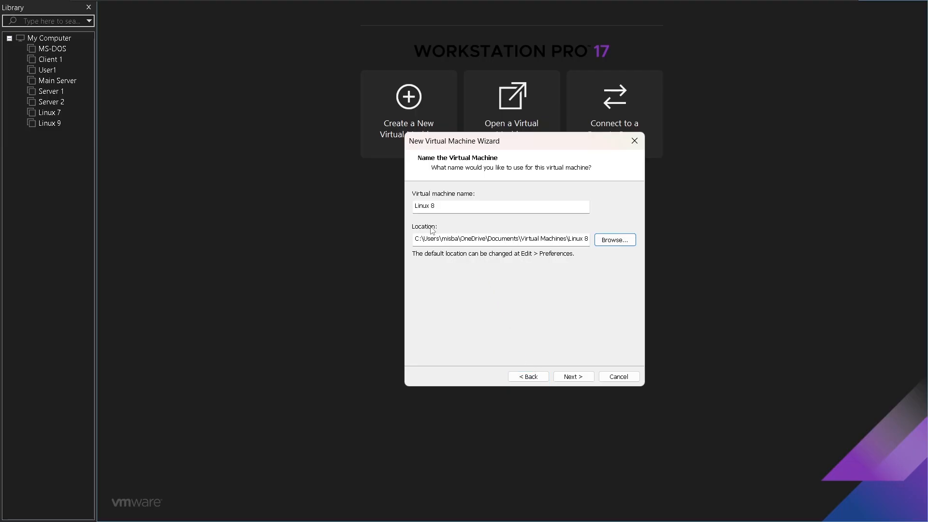
# Create a folder named "Linux 8" on drive D:, use it as the virtual machine location, and continue to the disk capacity settings
pyautogui.click(622, 248)
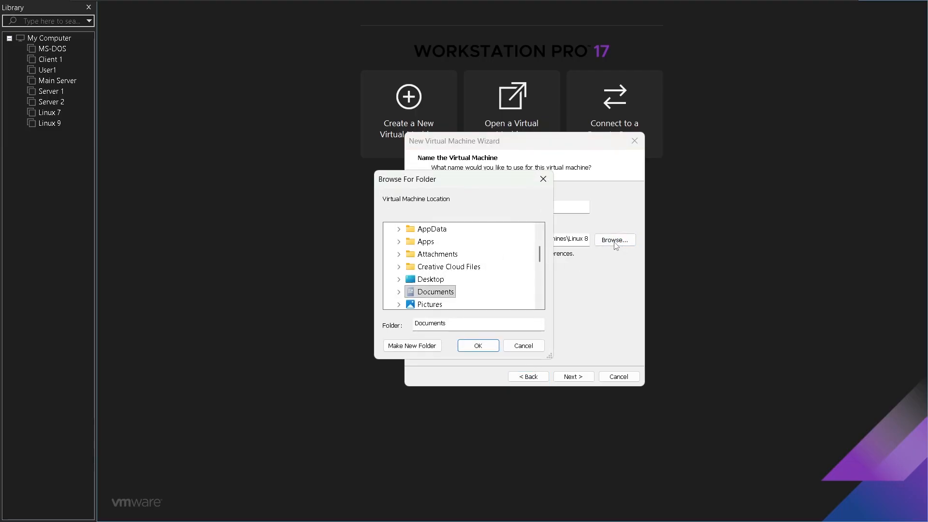
pyautogui.scroll(-2, 478, 269)
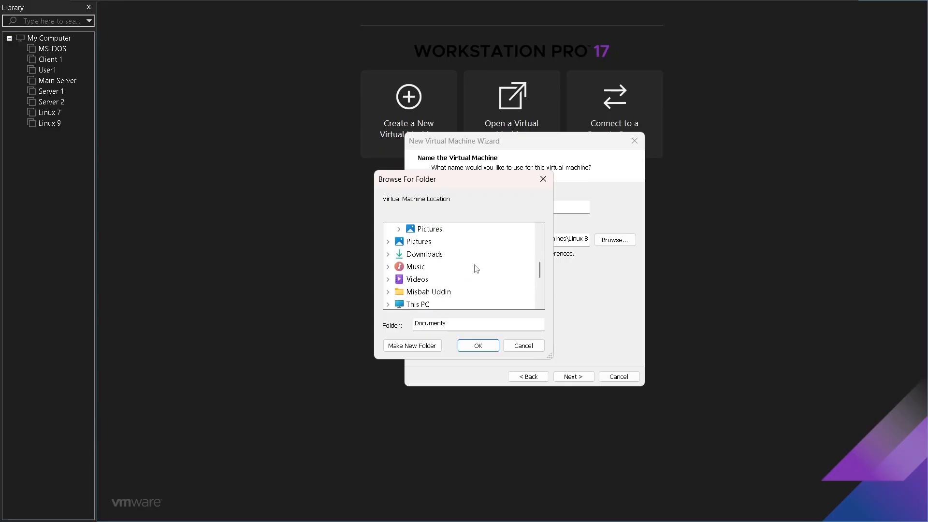
pyautogui.scroll(-1, 477, 268)
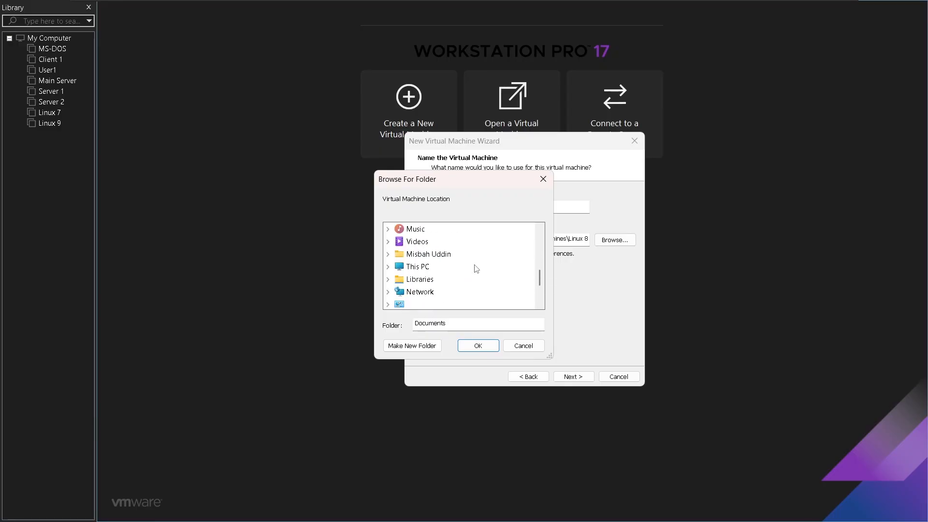
pyautogui.click(415, 267)
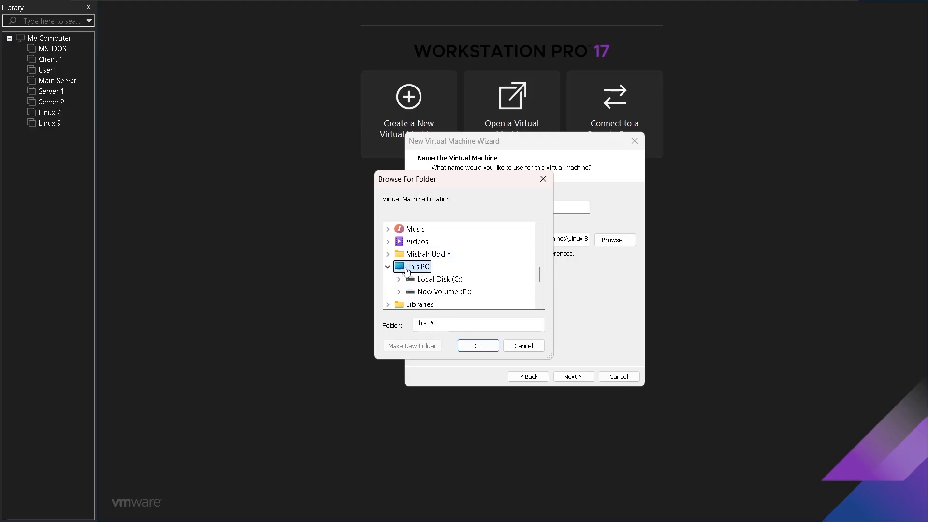
pyautogui.click(445, 292)
pyautogui.scroll(-1, 476, 267)
pyautogui.click(425, 347)
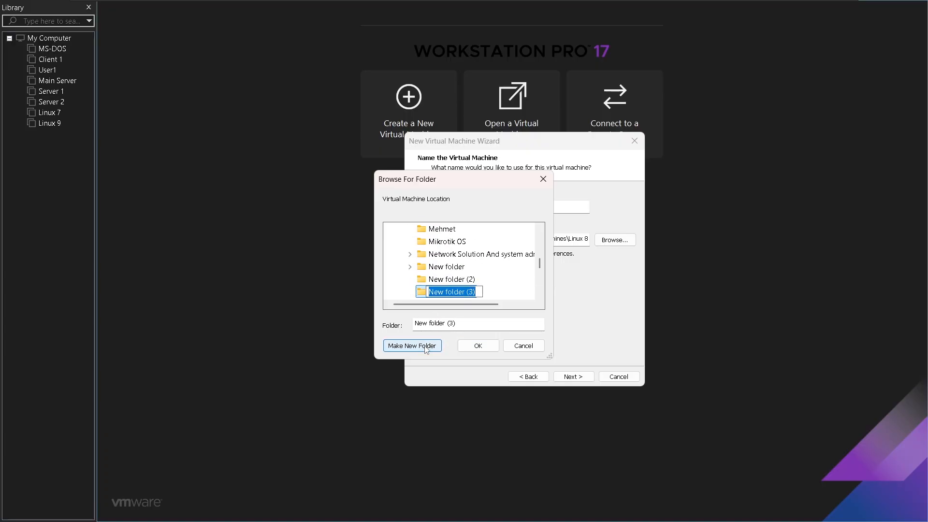
pyautogui.write('Li')
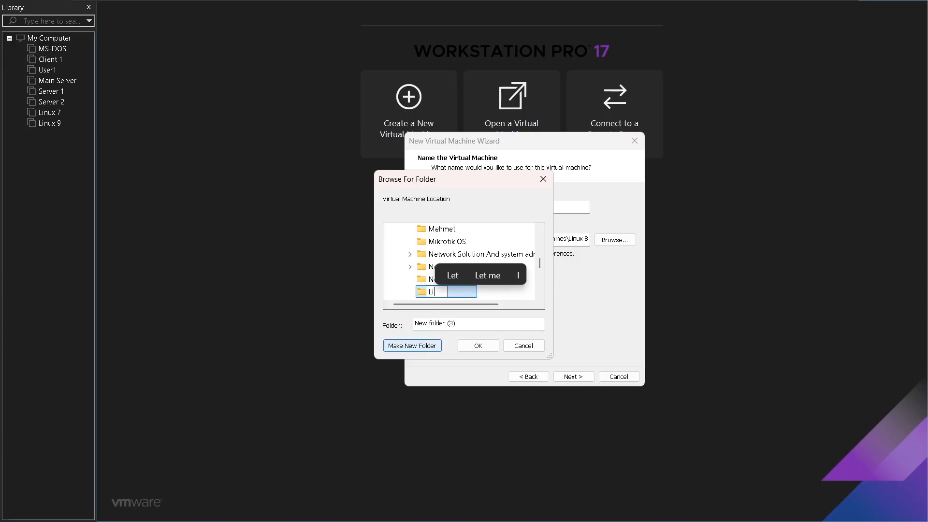
pyautogui.write('nux 8')
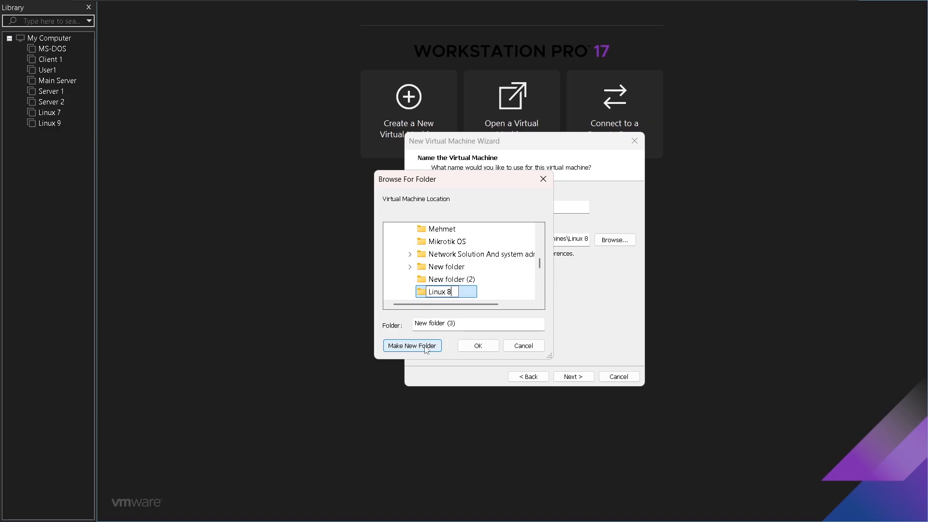
pyautogui.click(478, 345)
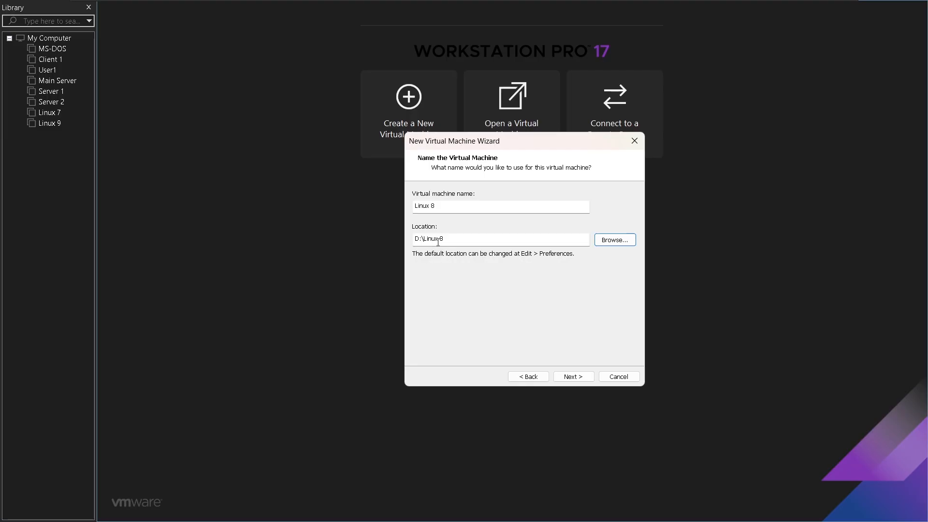
pyautogui.click(573, 376)
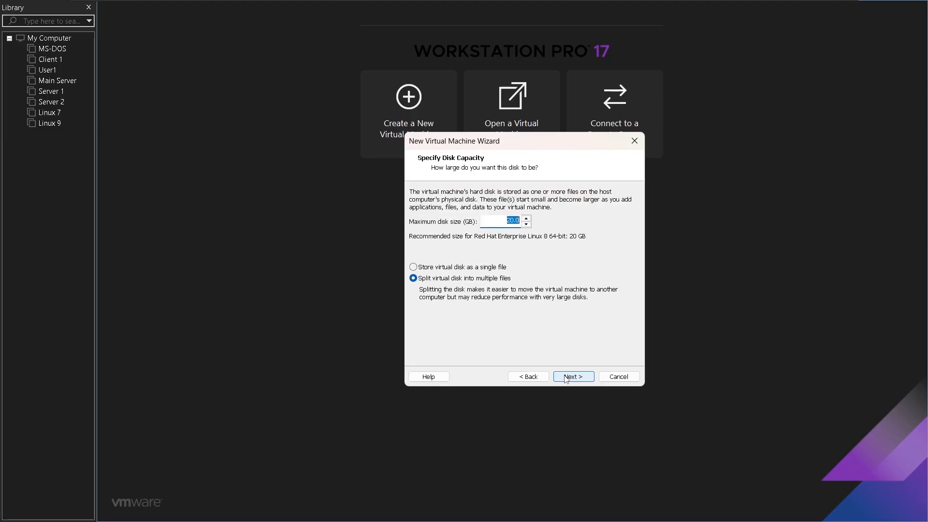
# Set the maximum disk size to 50 GB, split into multiple files, and finish creating the virtual machine
pyautogui.moveTo(532, 147); pyautogui.dragTo(520, 158)
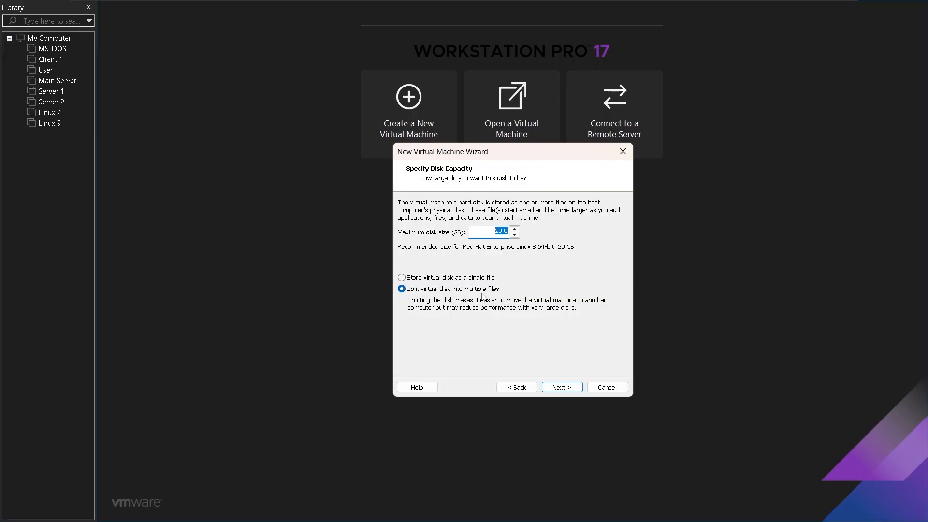
pyautogui.write('50')
pyautogui.click(558, 390)
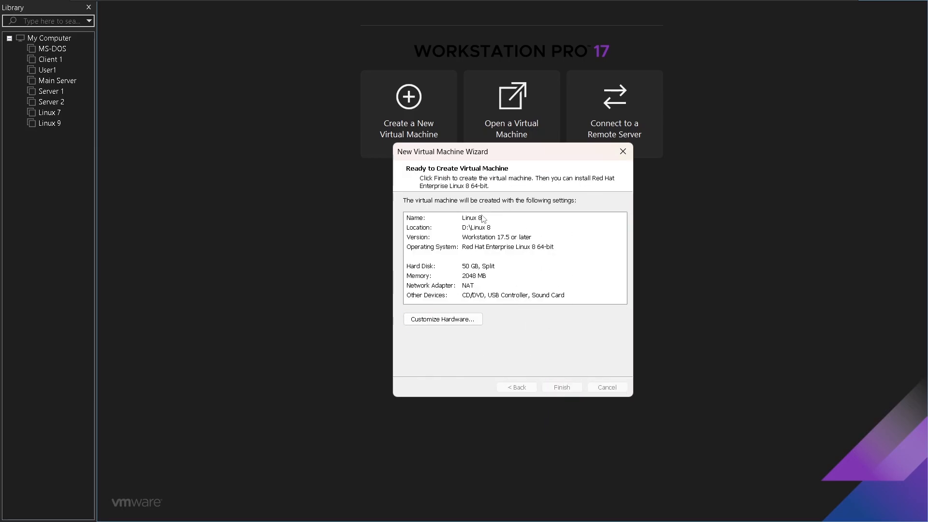
pyautogui.click(558, 389)
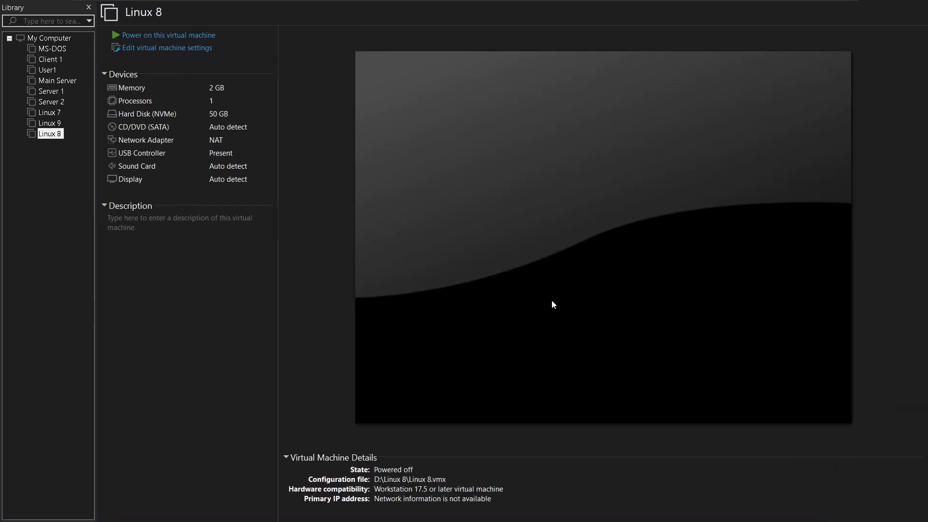
# Set the memory of the Linux 8 virtual machine to 4096 MB
pyautogui.click(213, 91)
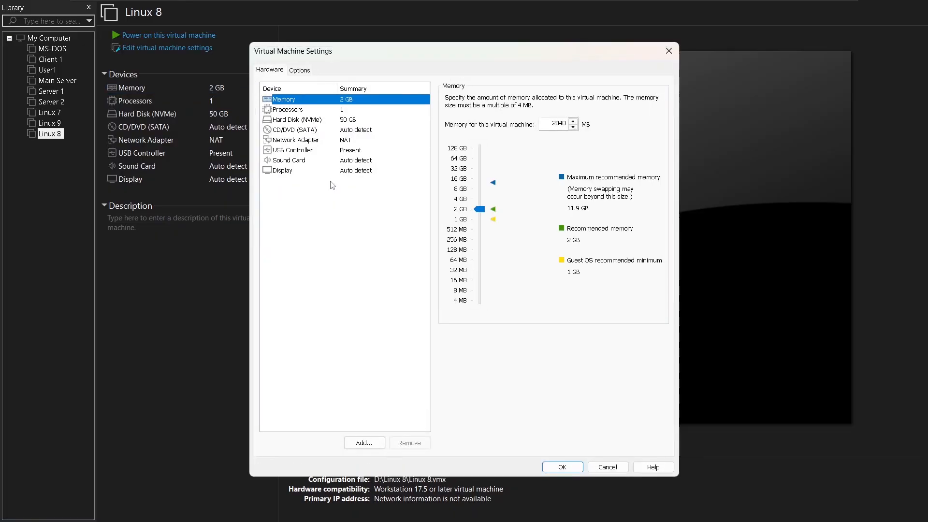
pyautogui.click(459, 199)
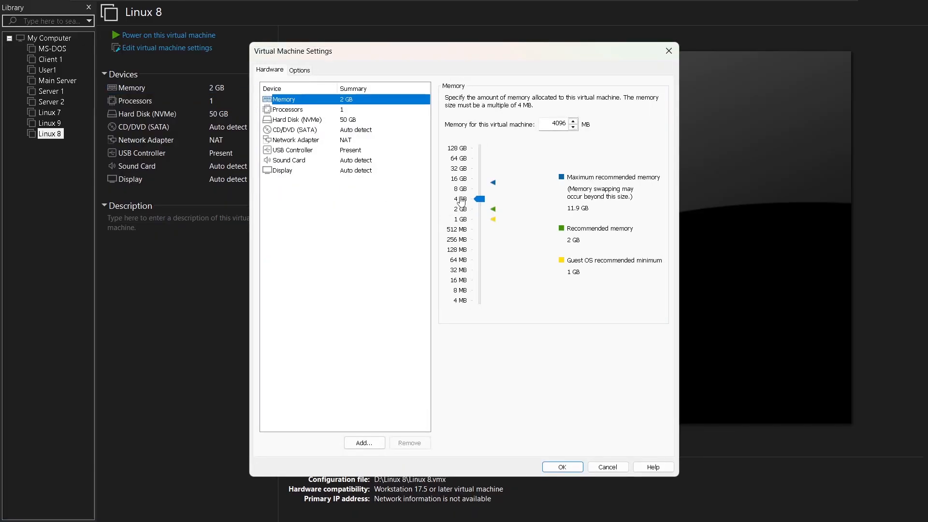
pyautogui.click(561, 466)
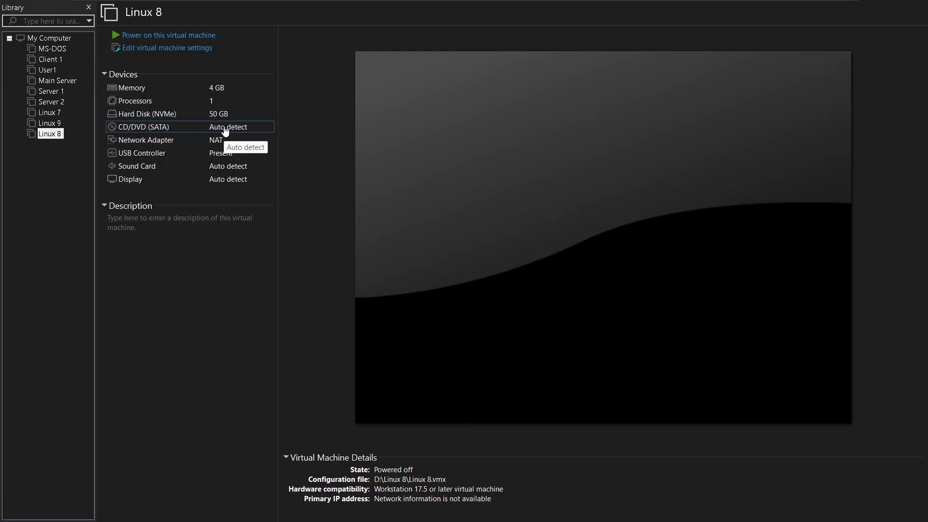
# Attach the ISO image rhel-8.04-x86_64-boot_2.iso from the Tools folder to the virtual machine's CD/DVD drive
pyautogui.doubleClick(202, 127)
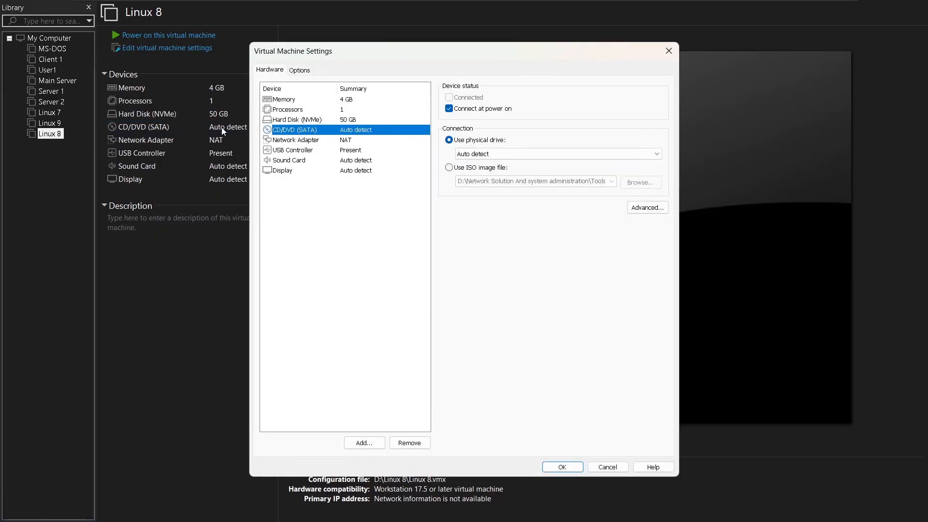
pyautogui.click(456, 172)
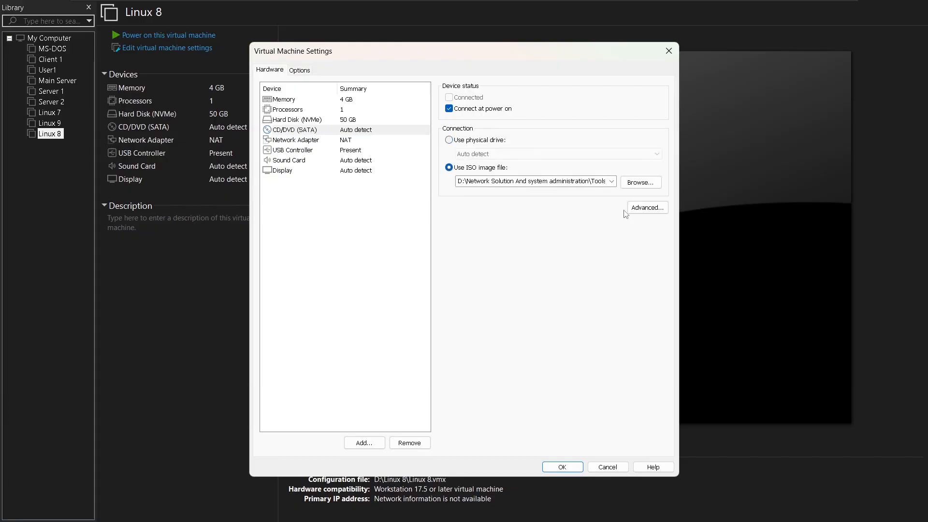
pyautogui.click(638, 182)
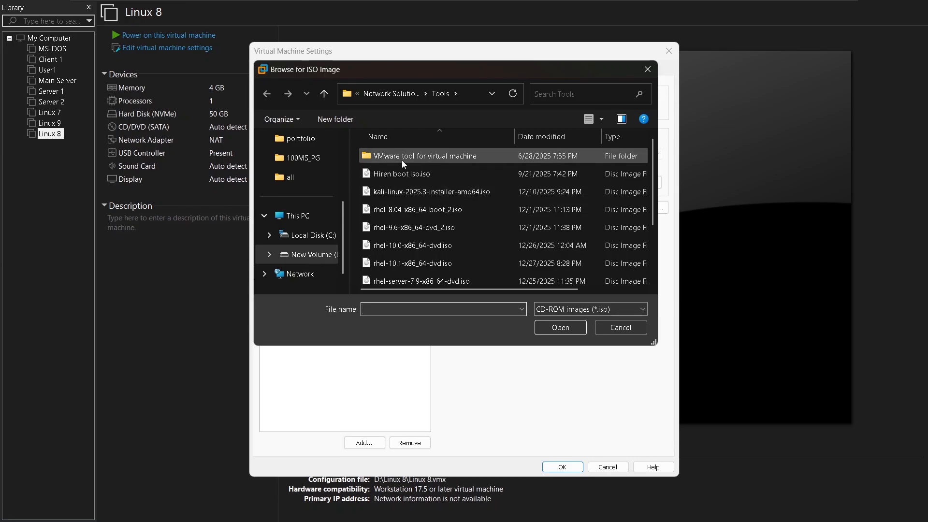
pyautogui.click(399, 213)
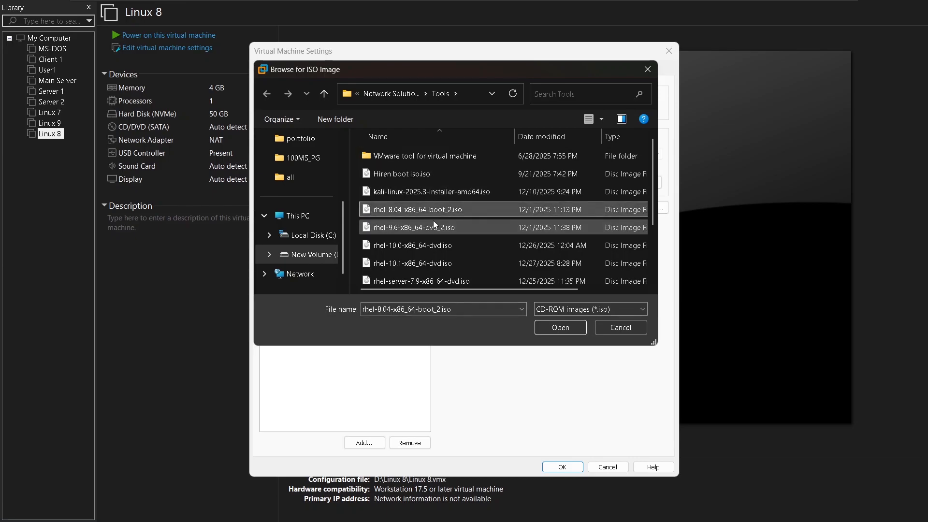
pyautogui.scroll(-2, 442, 218)
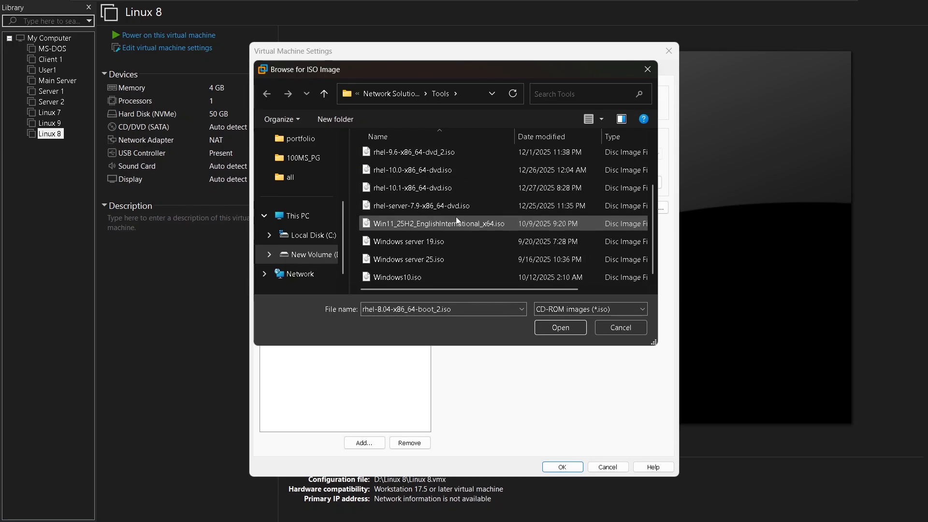
pyautogui.click(561, 328)
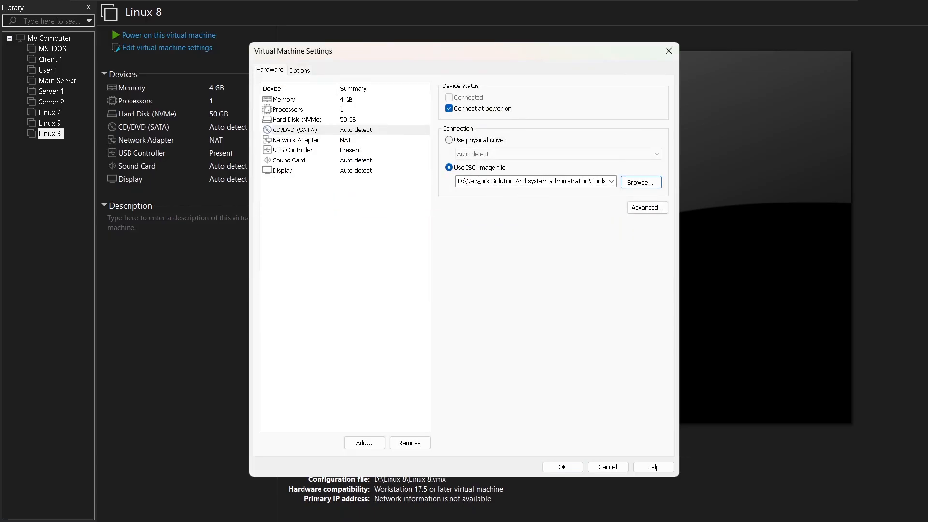
pyautogui.click(561, 467)
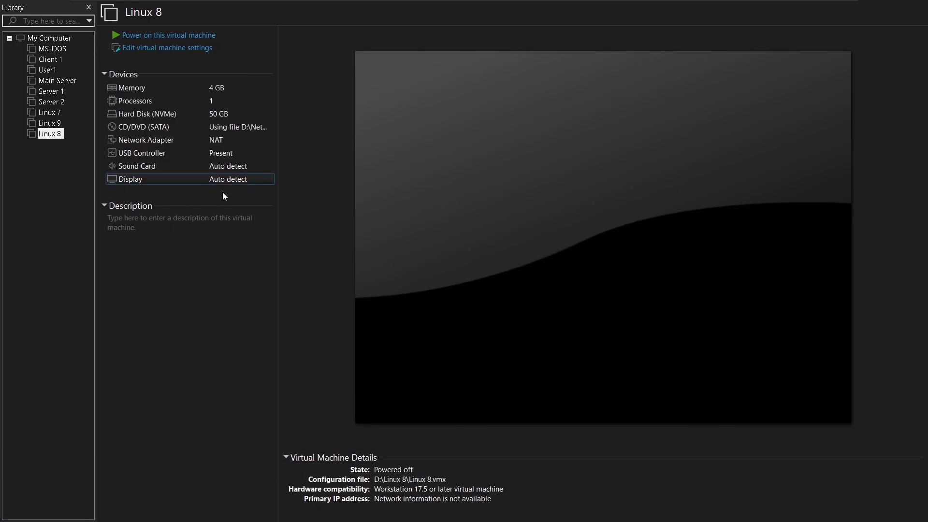
# Power on the Linux 8 virtual machine and boot it with the Install Red Hat Enterprise Linux 8.4 option
pyautogui.click(160, 38)
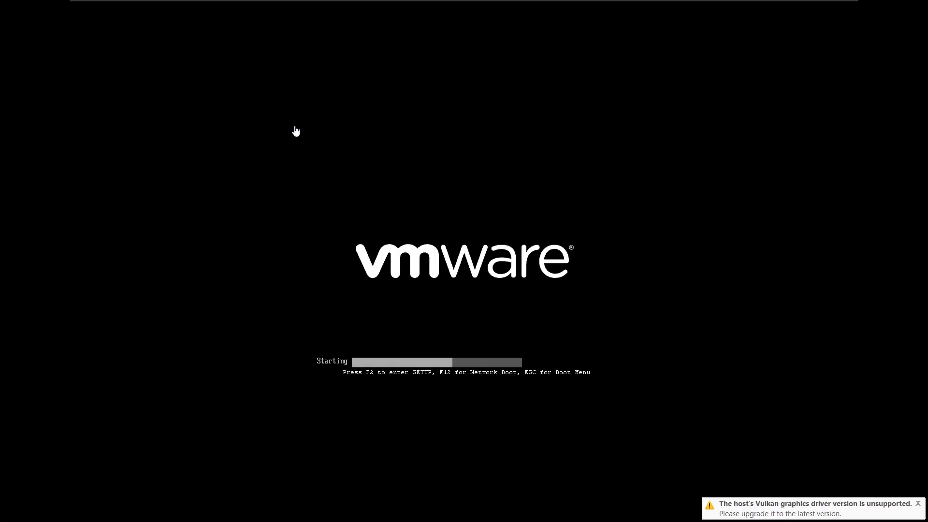
pyautogui.click(465, 15)
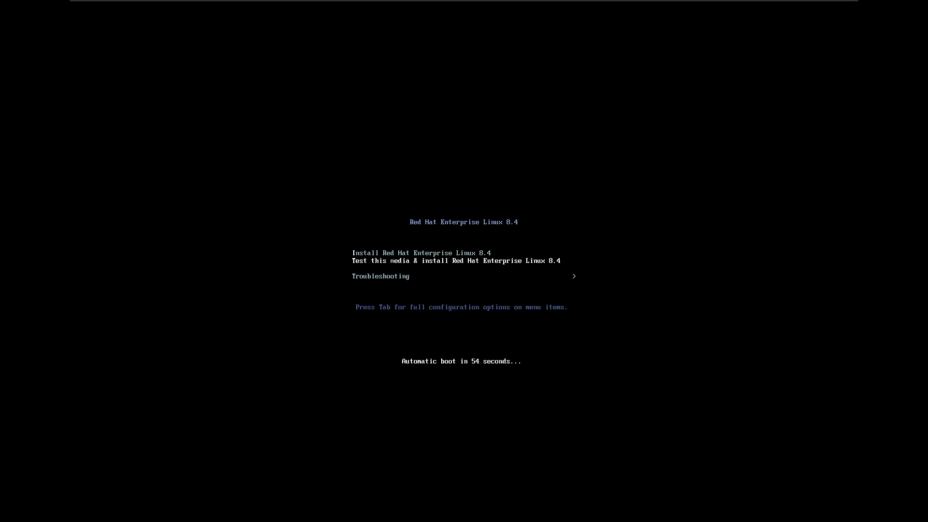
pyautogui.press('Up')
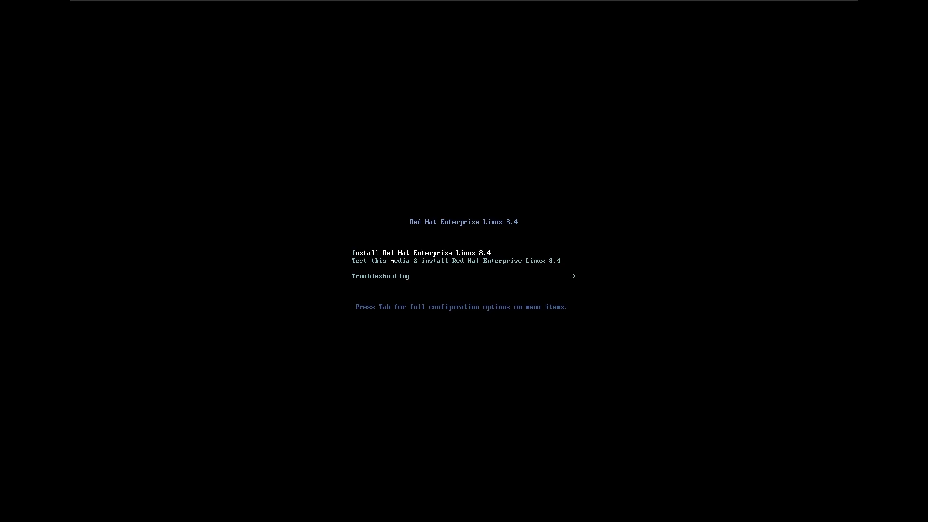
pyautogui.press('Return')
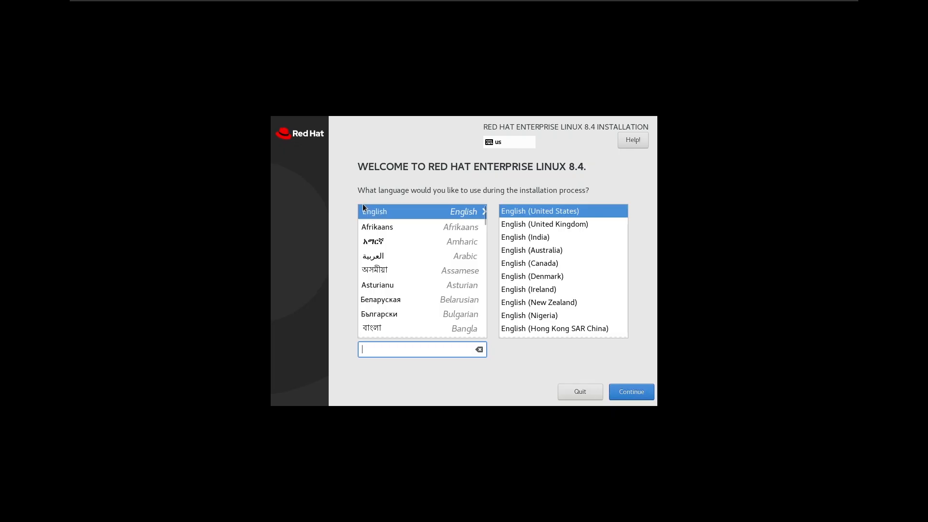
# Accept English (United States) as the installer language and confirm the 50 GiB NVMe disk with automatic partitioning as installation destination
pyautogui.click(630, 394)
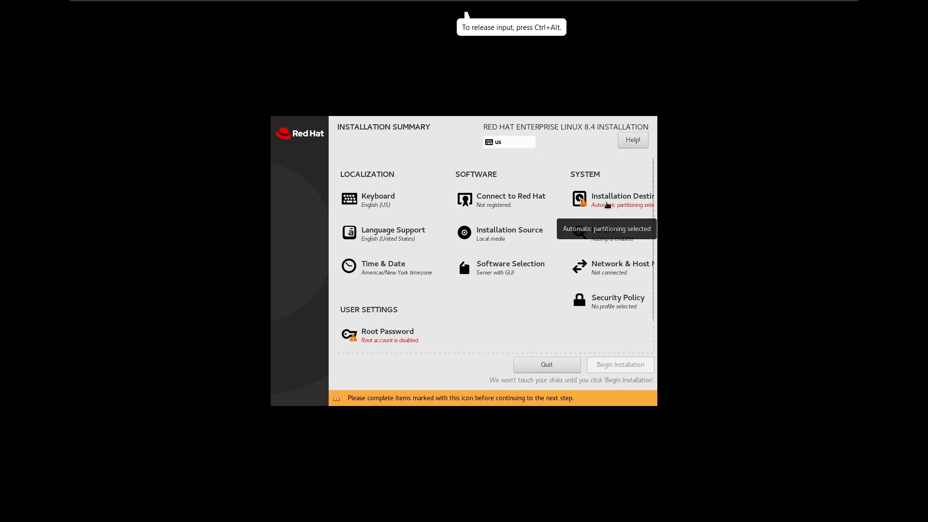
pyautogui.click(604, 206)
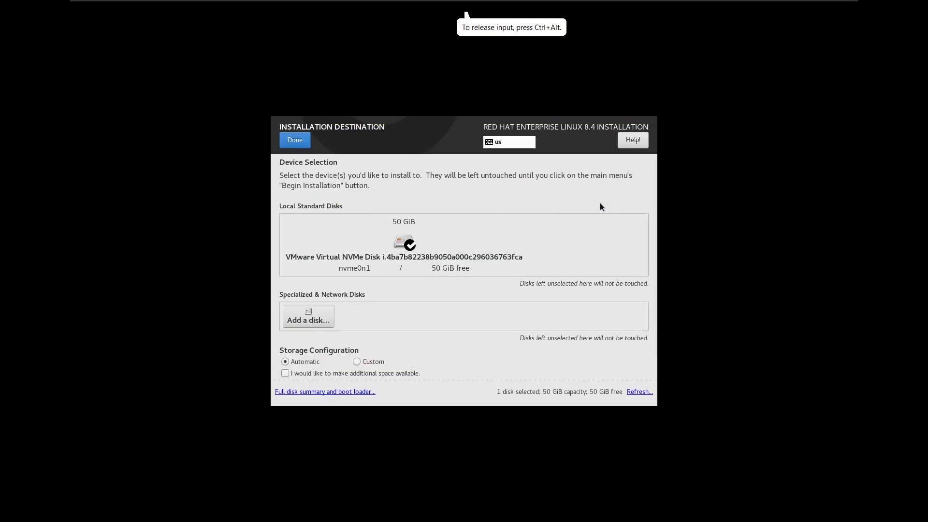
pyautogui.click(401, 236)
pyautogui.click(470, 240)
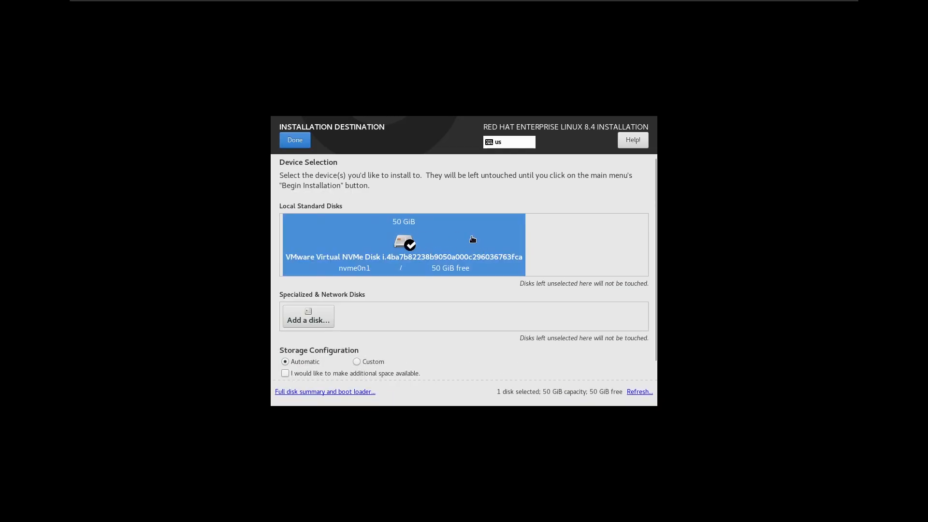
pyautogui.click(292, 141)
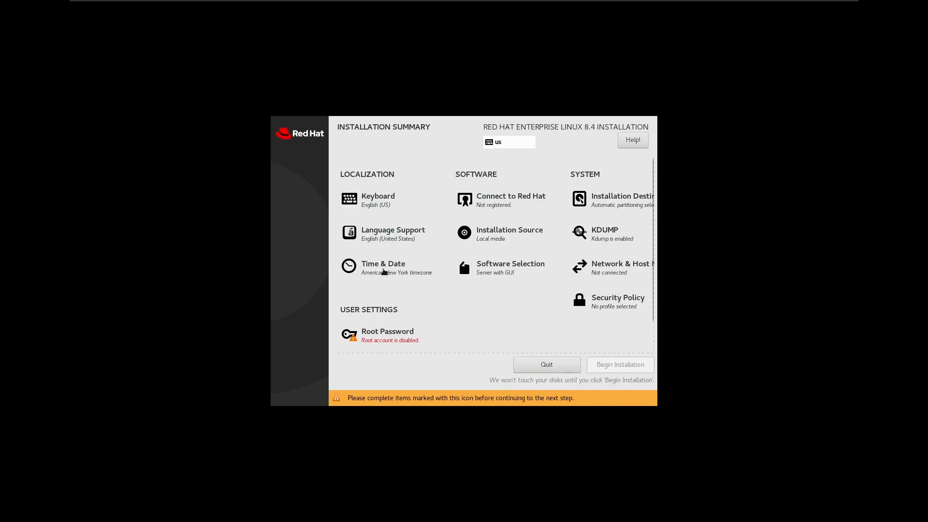
# Set the installer's time zone to region Asia and city Dhaka
pyautogui.click(391, 273)
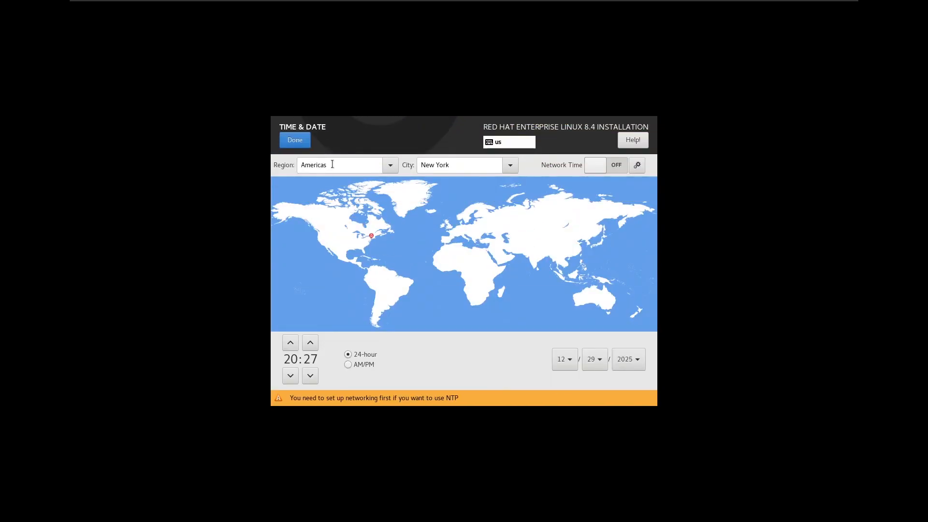
pyautogui.write('asi')
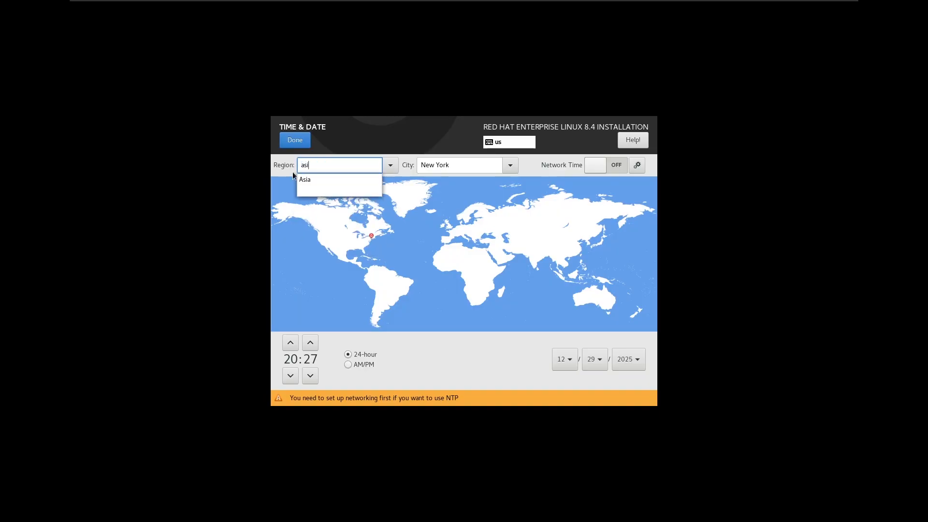
pyautogui.click(335, 186)
pyautogui.press('Tab')
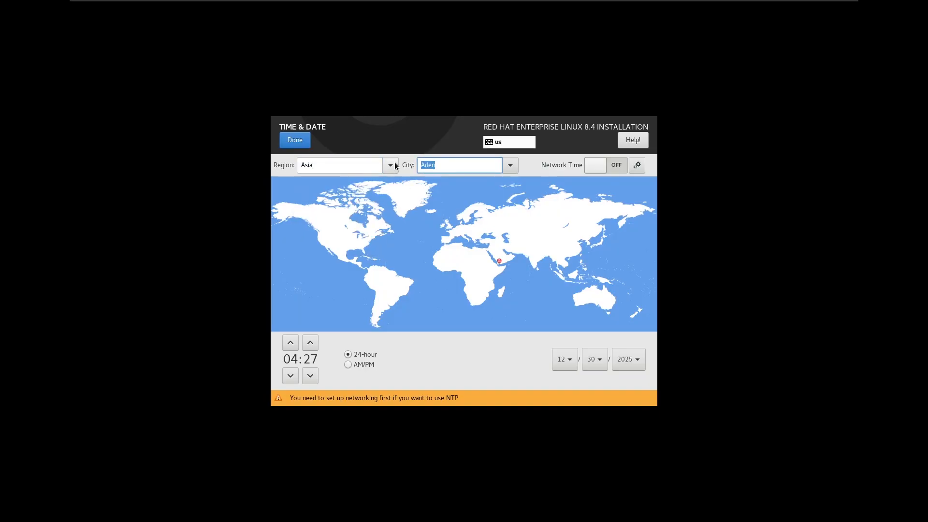
pyautogui.write('dha')
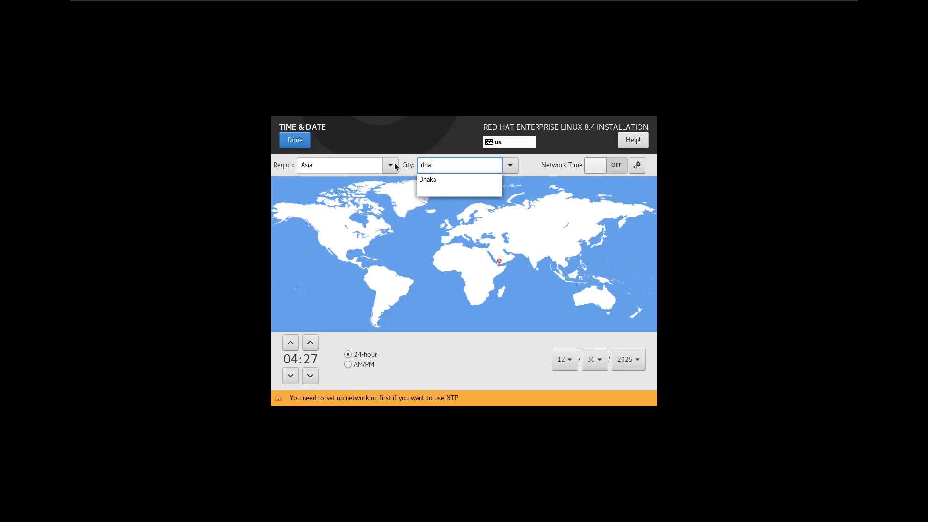
pyautogui.click(481, 181)
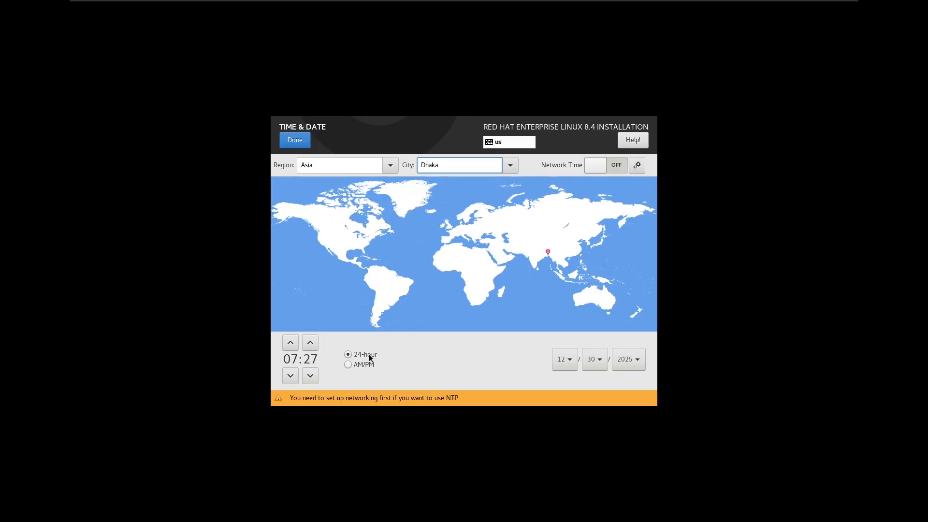
# Switch the clock to AM/PM format, advance the hour by four, and apply the time and date settings
pyautogui.click(349, 364)
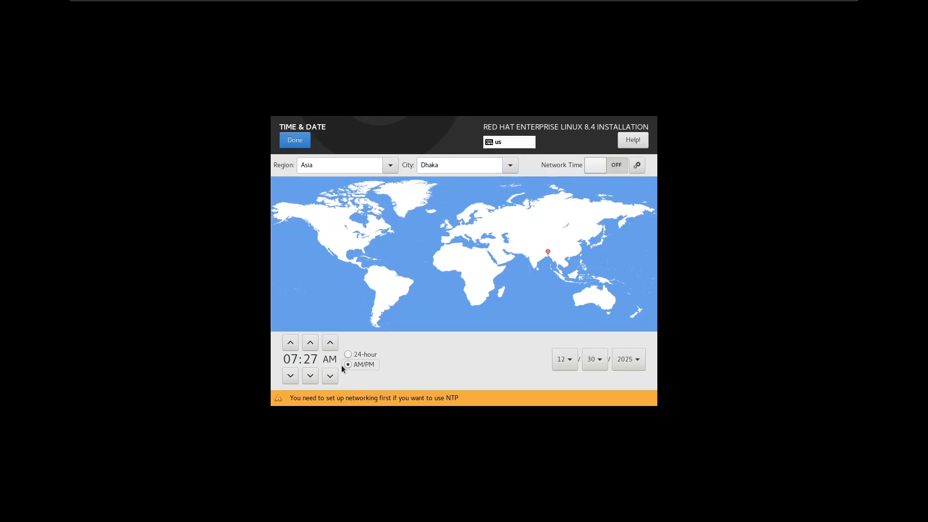
pyautogui.click(291, 343)
pyautogui.click(291, 343)
pyautogui.click(292, 344)
pyautogui.click(291, 344)
pyautogui.click(291, 343)
pyautogui.click(291, 344)
pyautogui.click(295, 140)
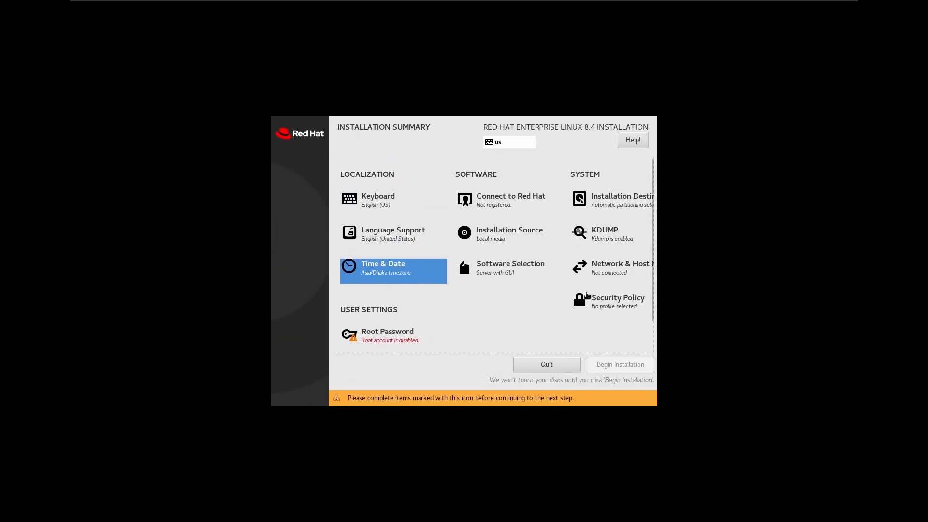
# Review the base environments and additional software in the software selection, keeping Server with GUI
pyautogui.click(500, 272)
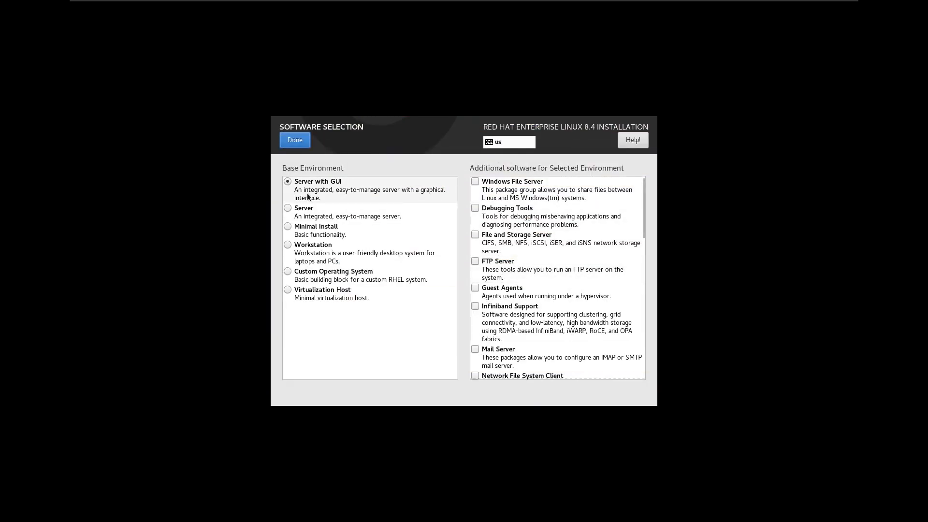
pyautogui.scroll(-10, 529, 234)
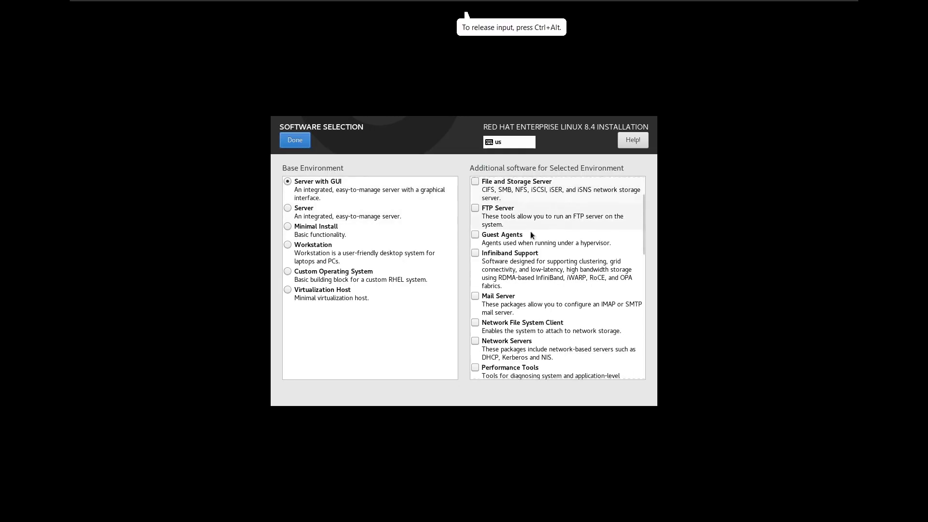
pyautogui.scroll(10, 520, 242)
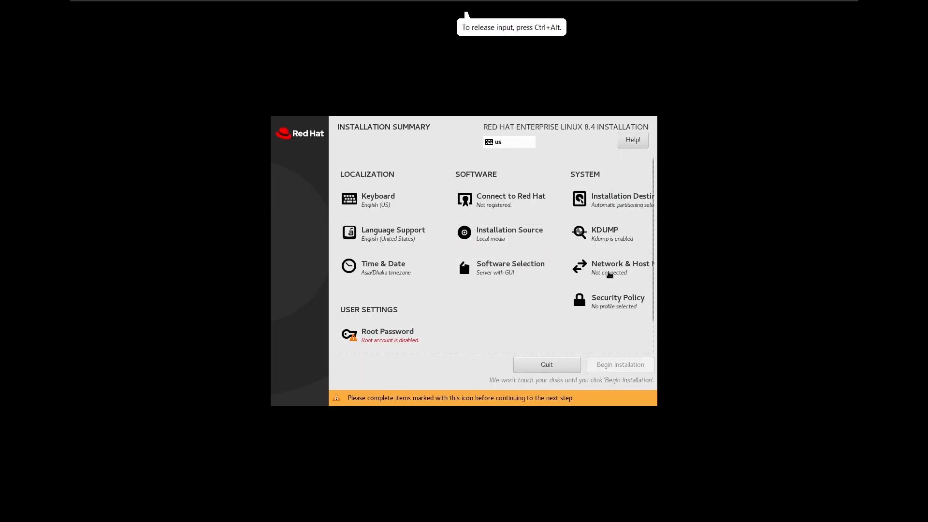
# Enable the Ethernet (ens160) connection in the network and host name settings
pyautogui.click(610, 271)
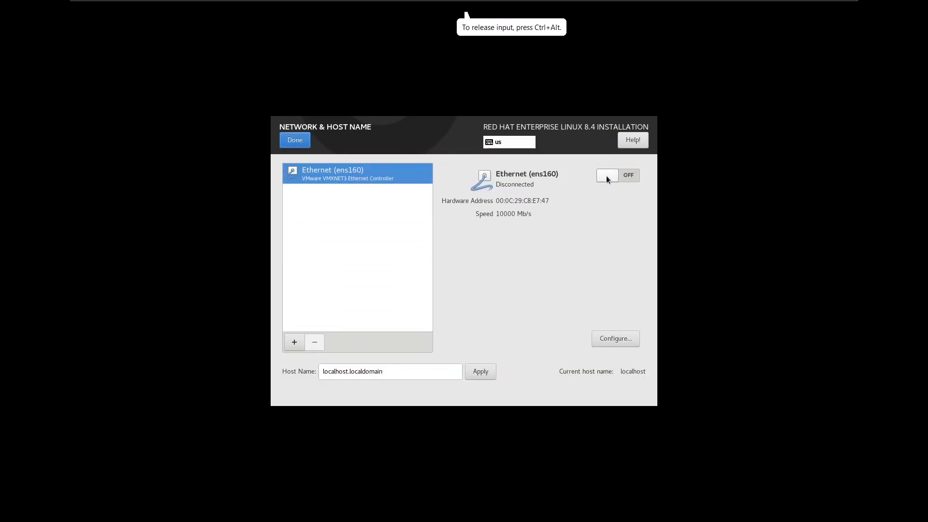
pyautogui.click(606, 177)
pyautogui.click(295, 141)
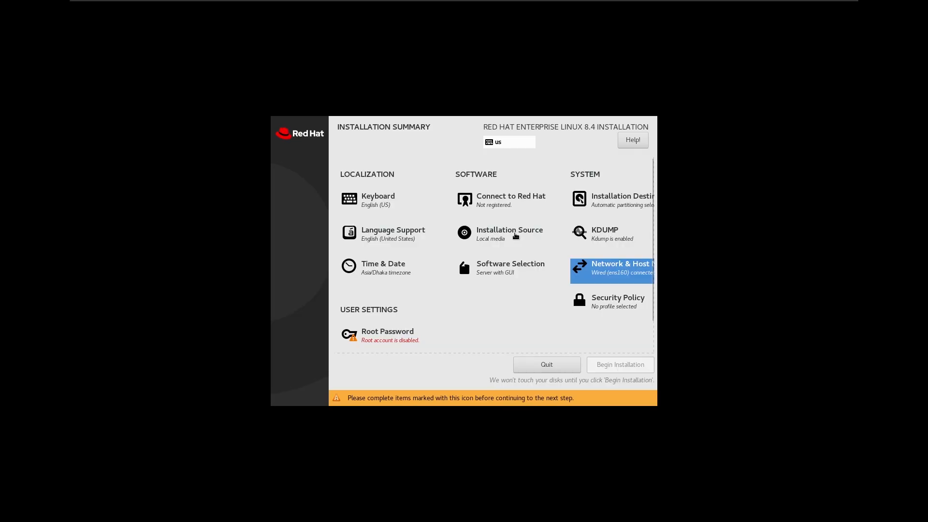
# Set and confirm the root account password in the installer, accepting the short password
pyautogui.scroll(-1, 514, 235)
pyautogui.scroll(-1, 506, 238)
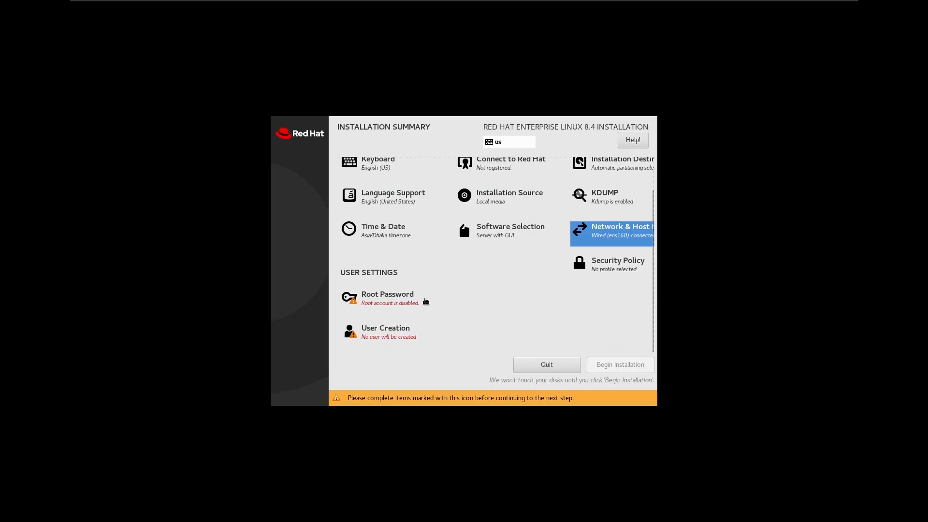
pyautogui.click(394, 303)
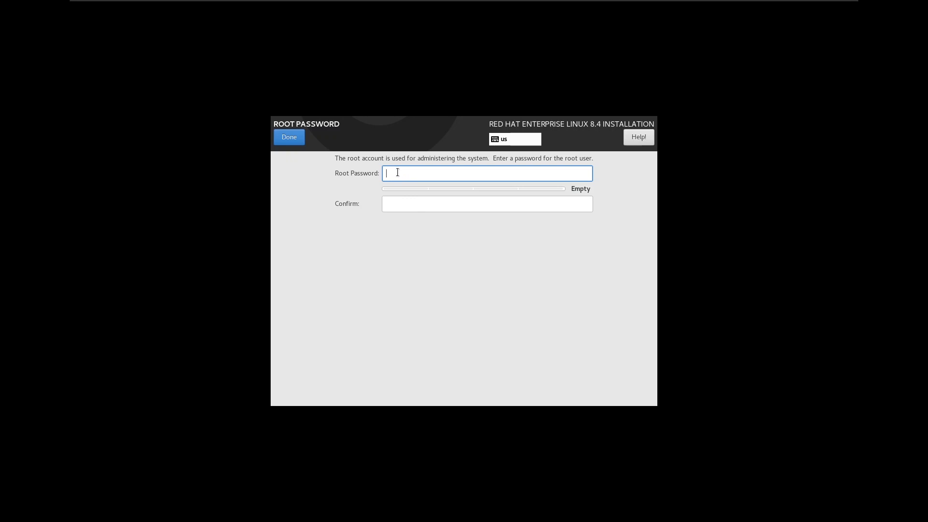
pyautogui.write('••••')
pyautogui.click(399, 200)
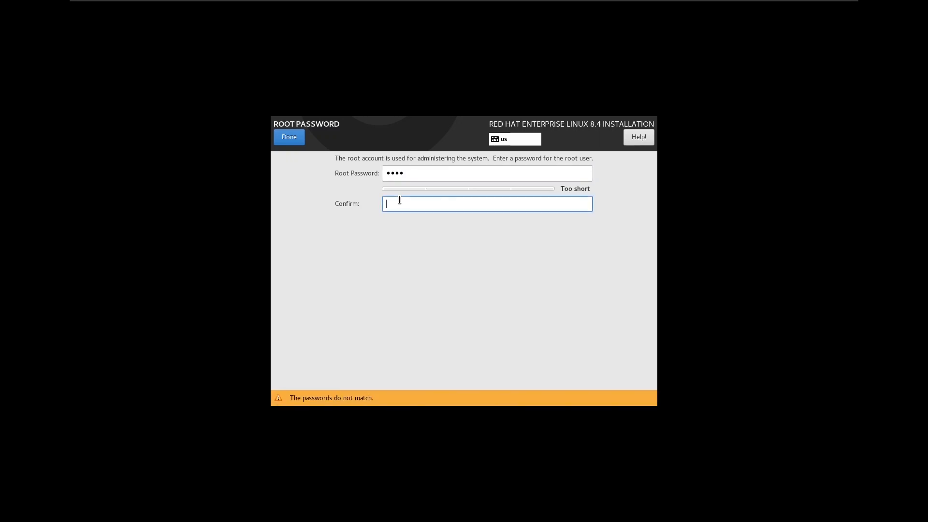
pyautogui.write('••••')
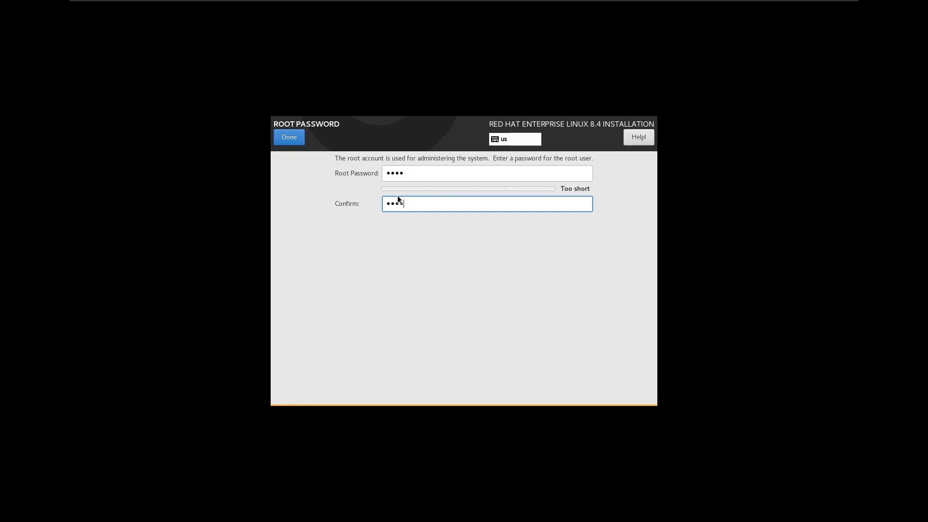
pyautogui.doubleClick(296, 137)
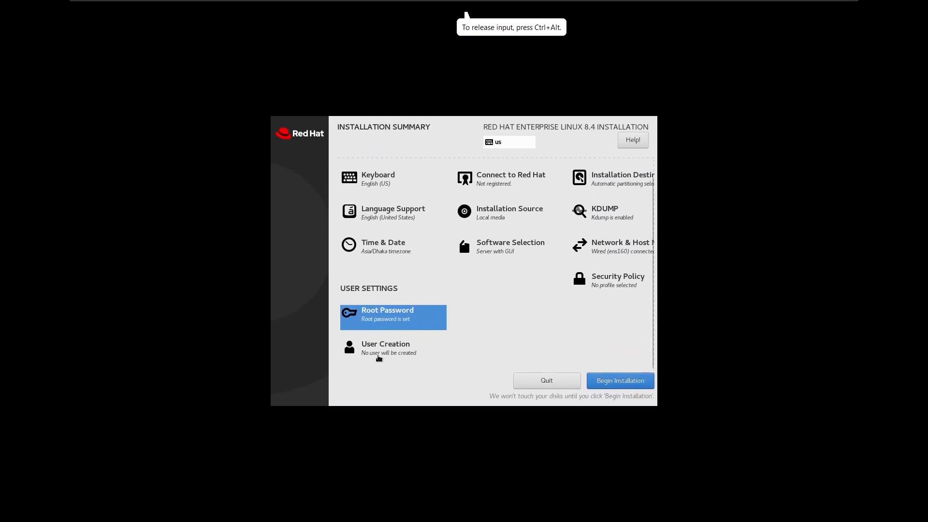
# Create a regular user account by entering the user's full name and an account password with its confirmation
pyautogui.click(389, 356)
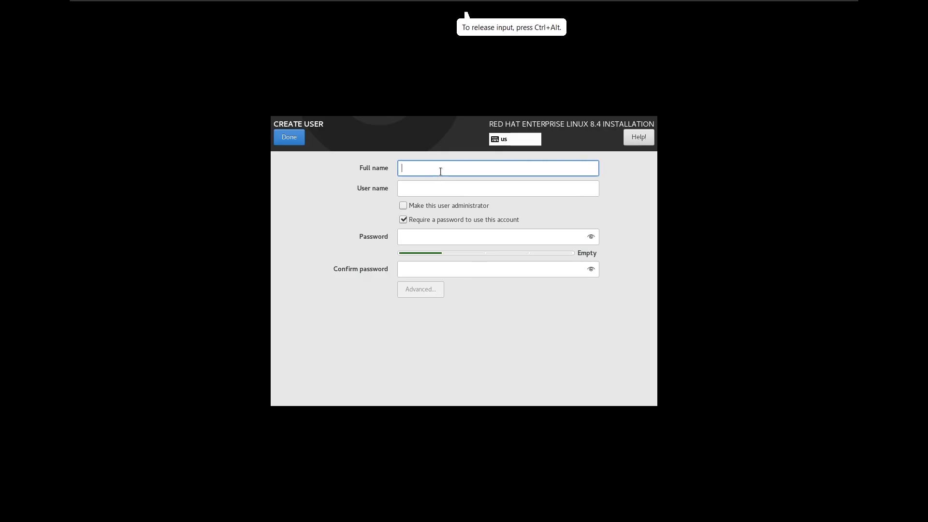
pyautogui.write('M')
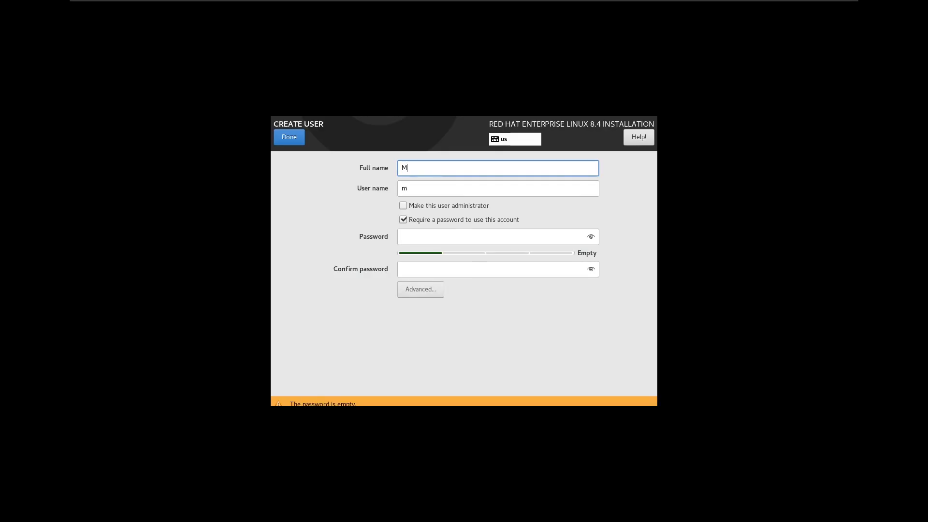
pyautogui.write('isbah')
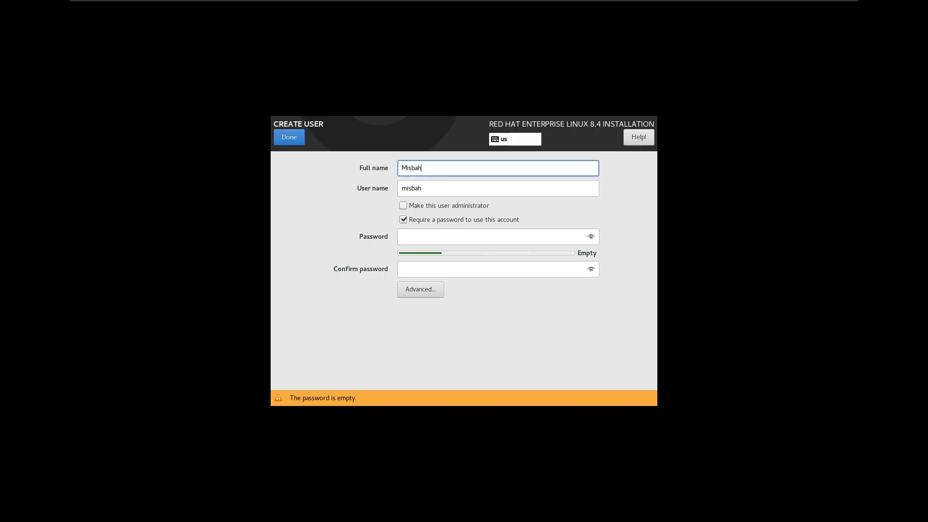
pyautogui.click(418, 234)
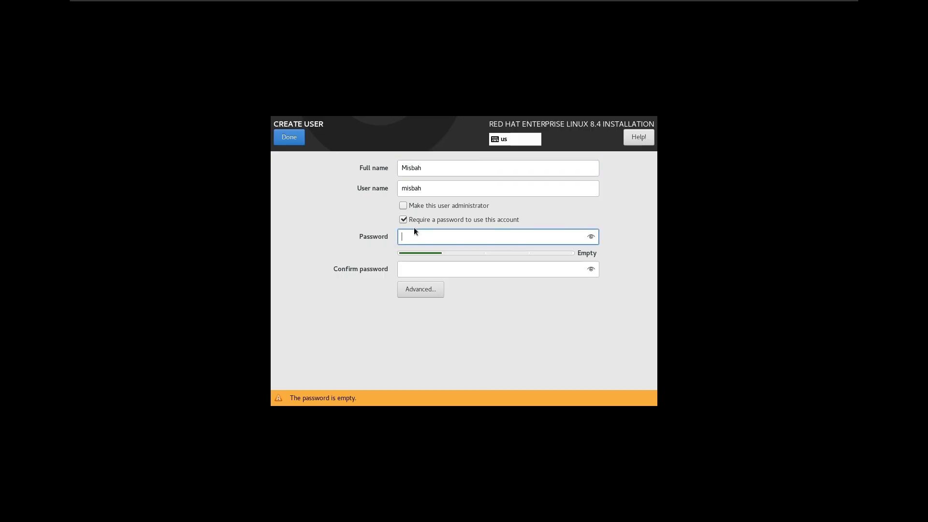
pyautogui.write('re')
pyautogui.click(420, 266)
pyautogui.write('1234')
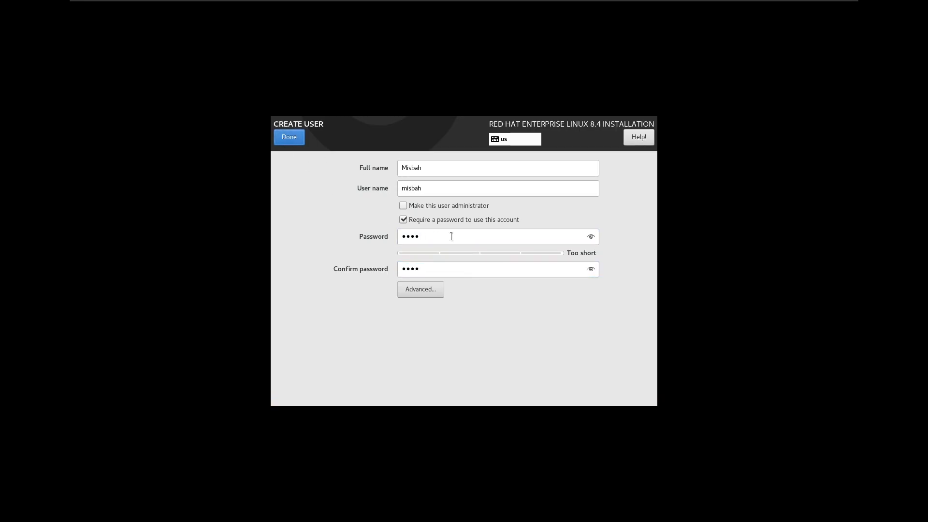
pyautogui.doubleClick(289, 143)
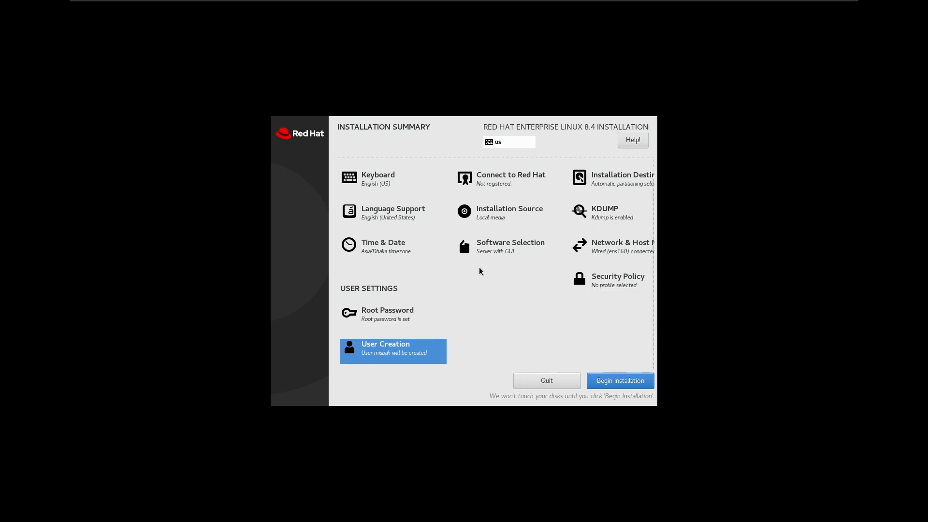
# Run the installation to completion, reboot the system, and boot the Red Hat Enterprise Linux (4.18.0-305.el8.x86_64) 8.4 entry
pyautogui.click(617, 386)
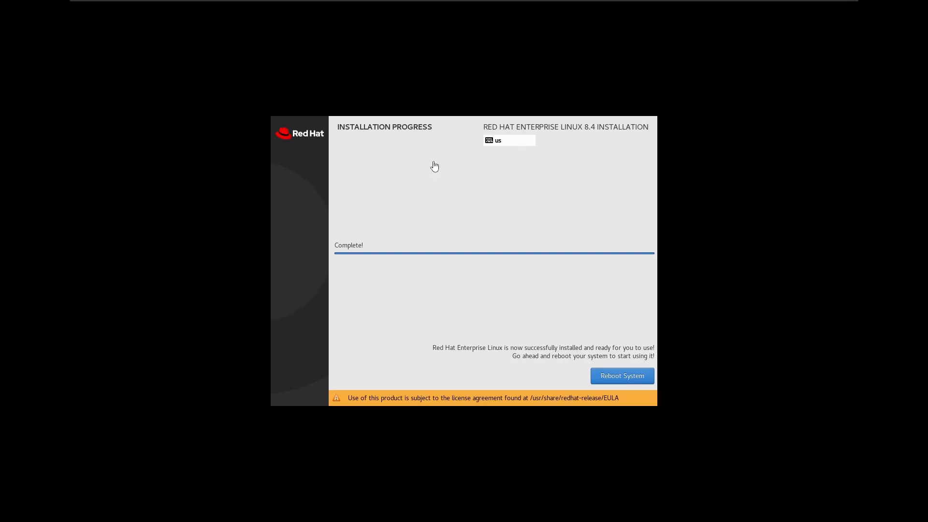
pyautogui.click(398, 226)
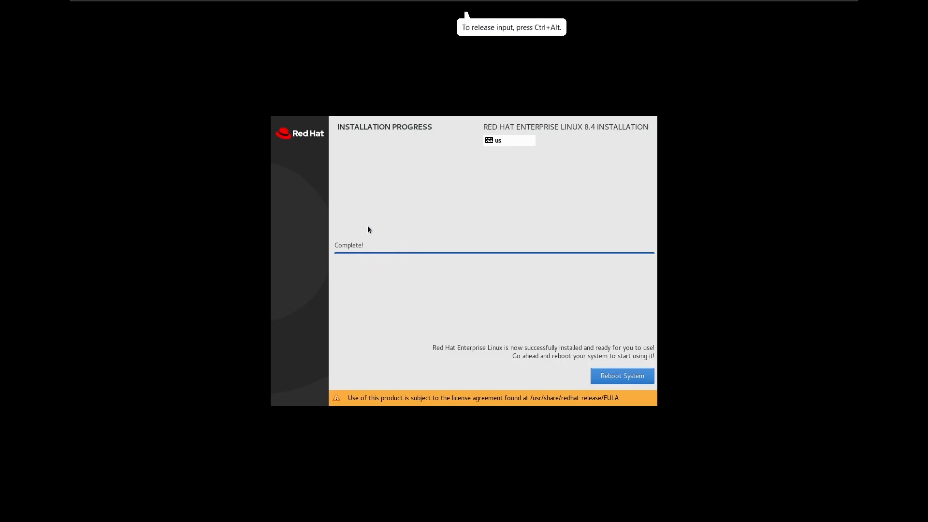
pyautogui.click(616, 378)
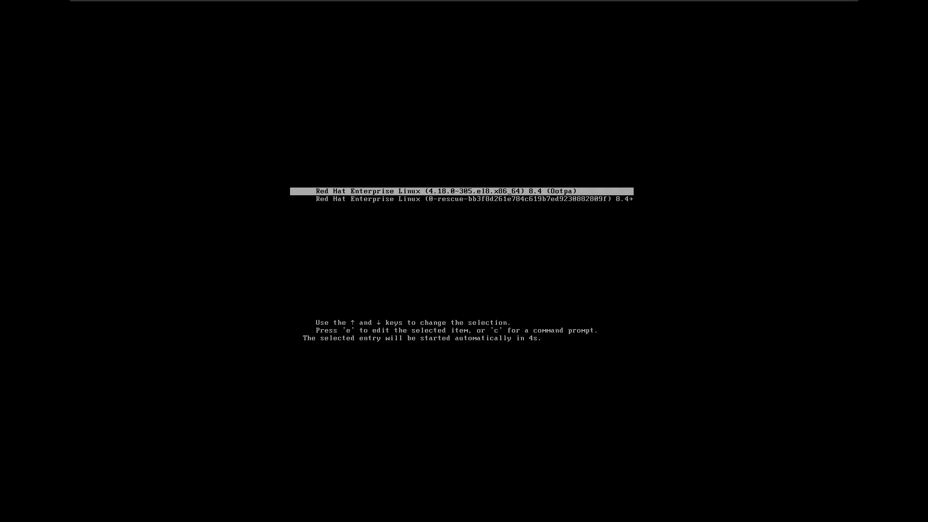
pyautogui.press('Return')
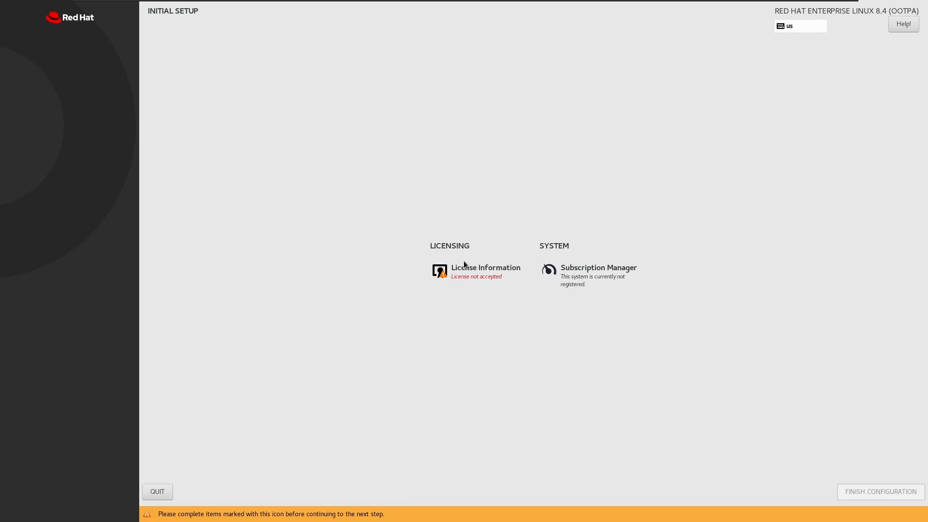
# Accept the Red Hat license agreement in the initial setup and finish the configuration
pyautogui.click(488, 279)
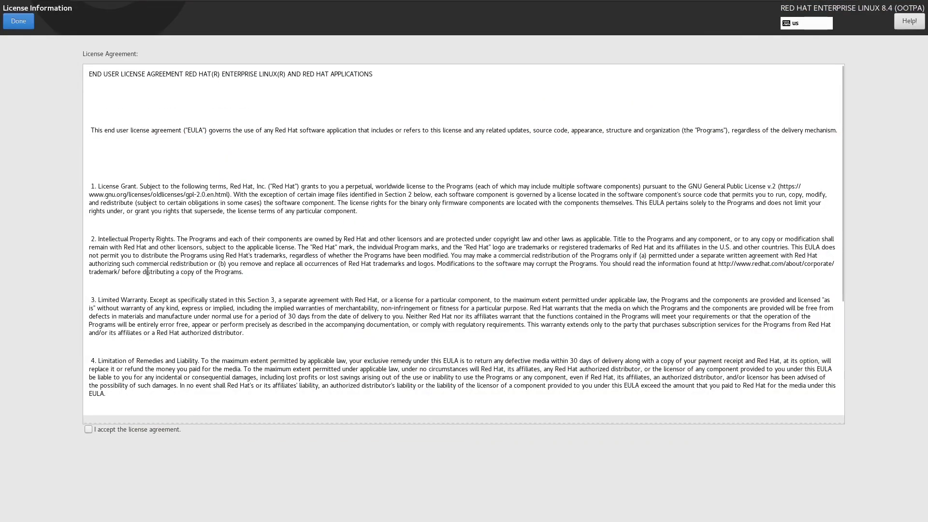
pyautogui.click(88, 431)
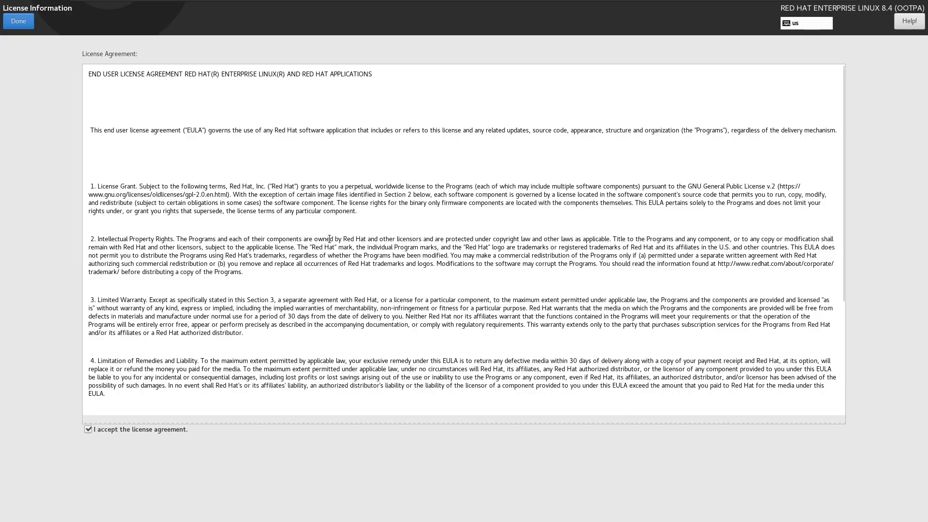
pyautogui.scroll(-5, 325, 243)
pyautogui.scroll(3, 232, 217)
pyautogui.scroll(-3, 175, 200)
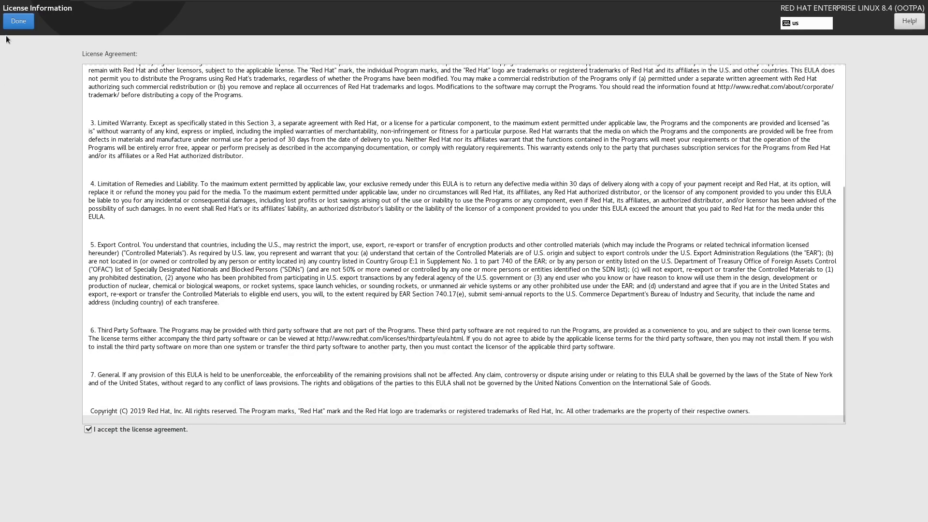
pyautogui.click(17, 22)
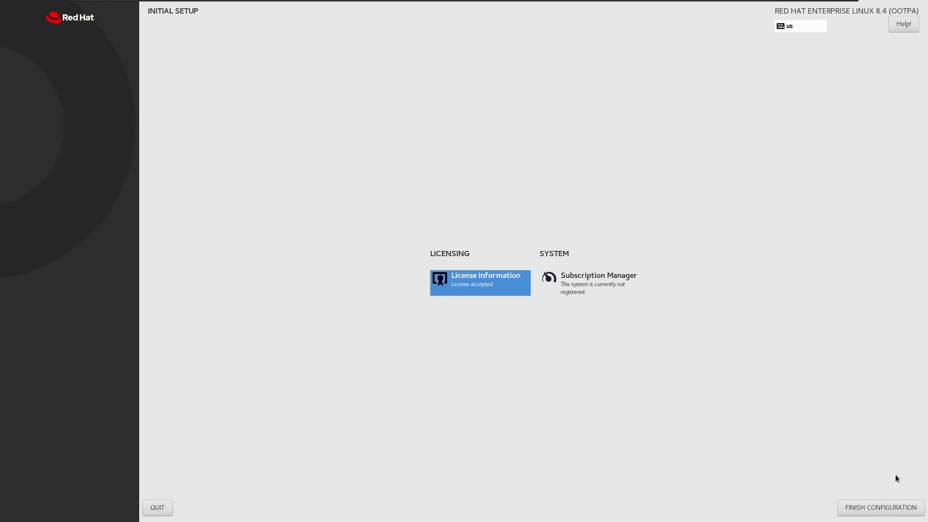
pyautogui.click(886, 508)
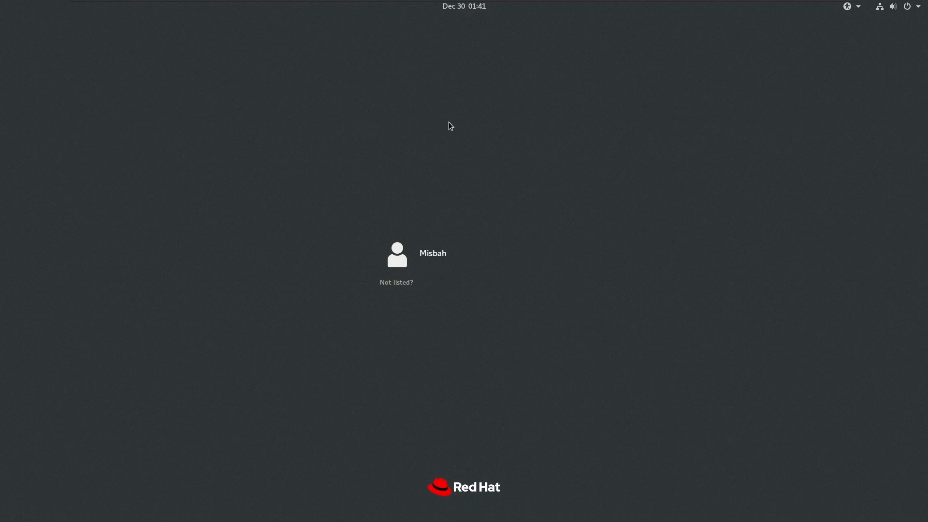
# Sign in to the new user account with its password and dismiss the system registration notification
pyautogui.click(439, 258)
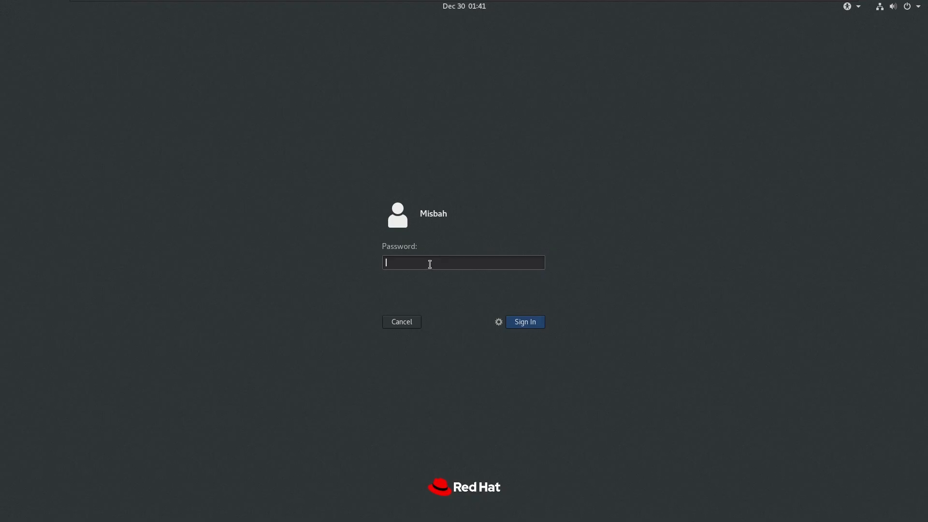
pyautogui.write('••••')
pyautogui.click(522, 324)
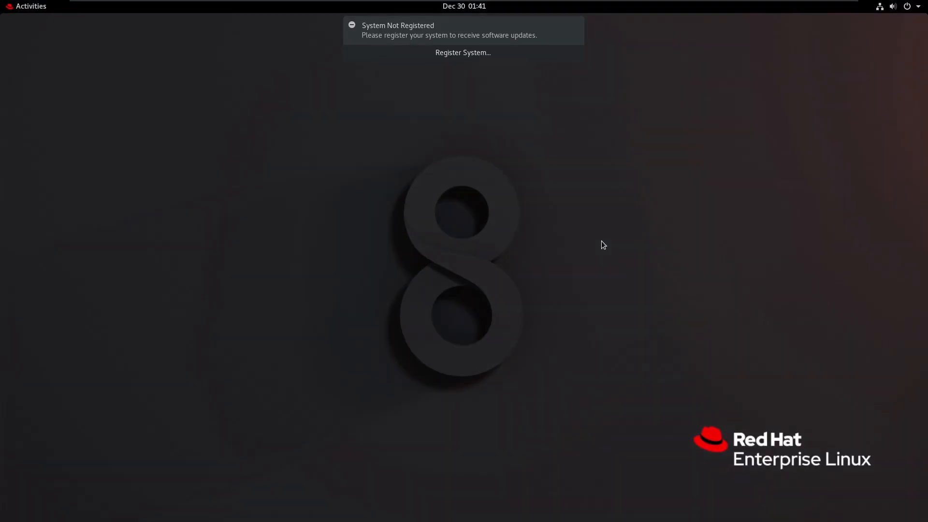
pyautogui.click(575, 26)
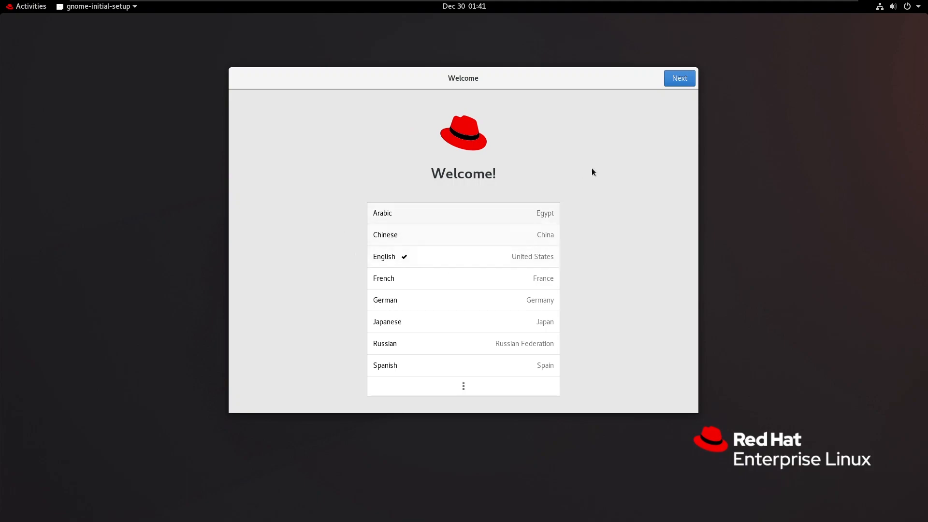
# Complete the welcome setup with English, English (US) keyboard and Location Services on, skipping online accounts, and close the Getting Started help
pyautogui.click(672, 79)
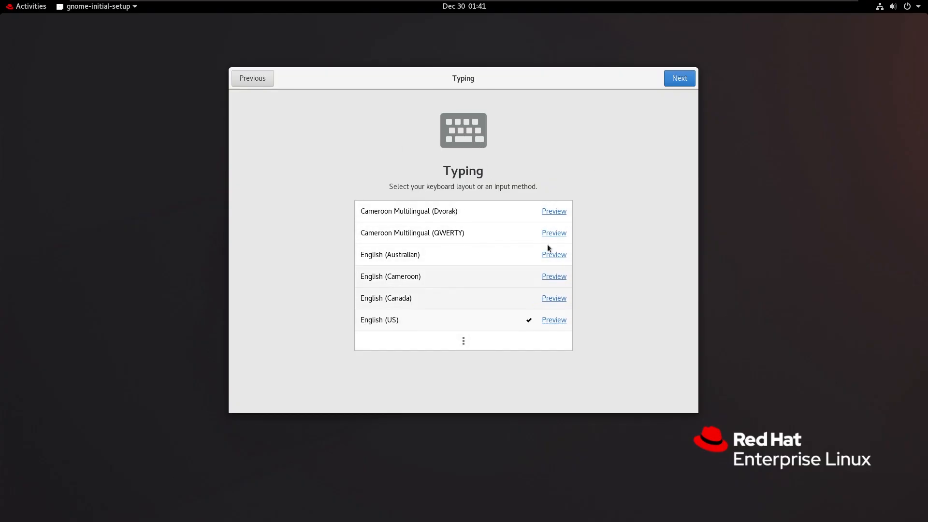
pyautogui.click(680, 80)
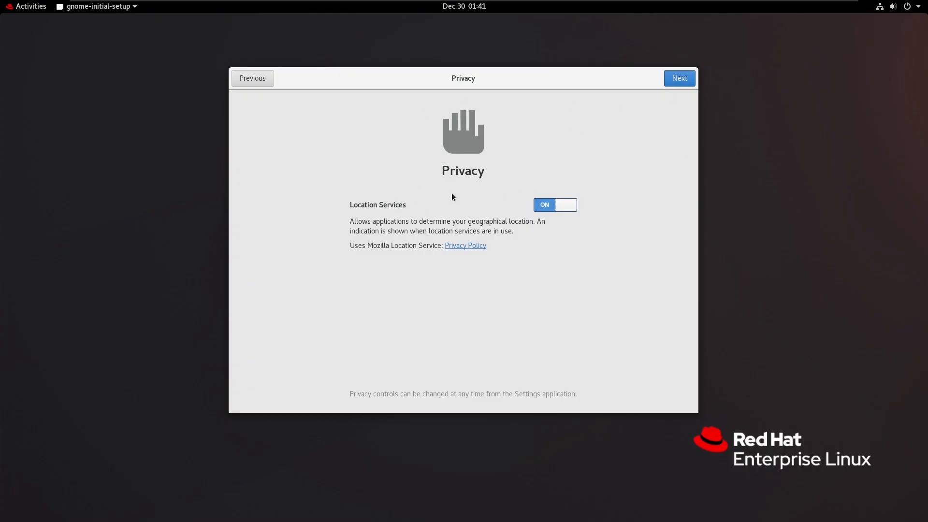
pyautogui.click(670, 82)
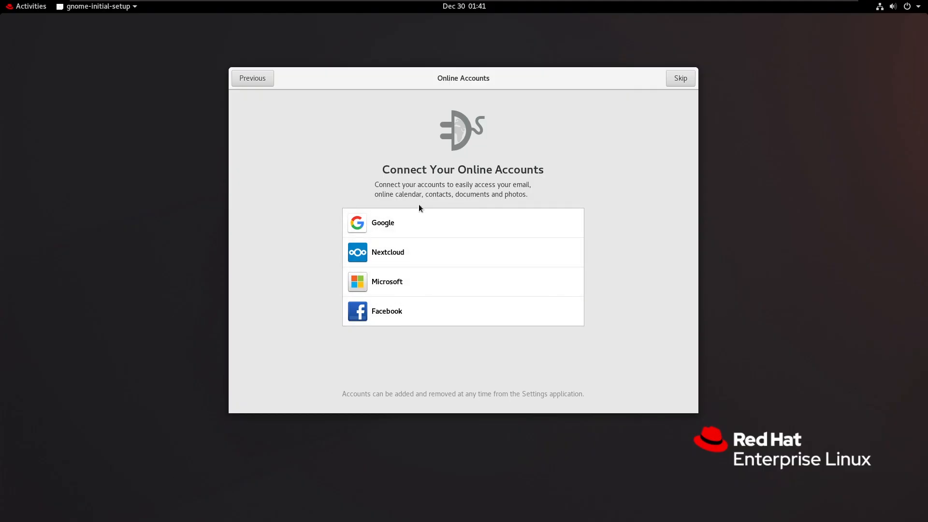
pyautogui.click(678, 81)
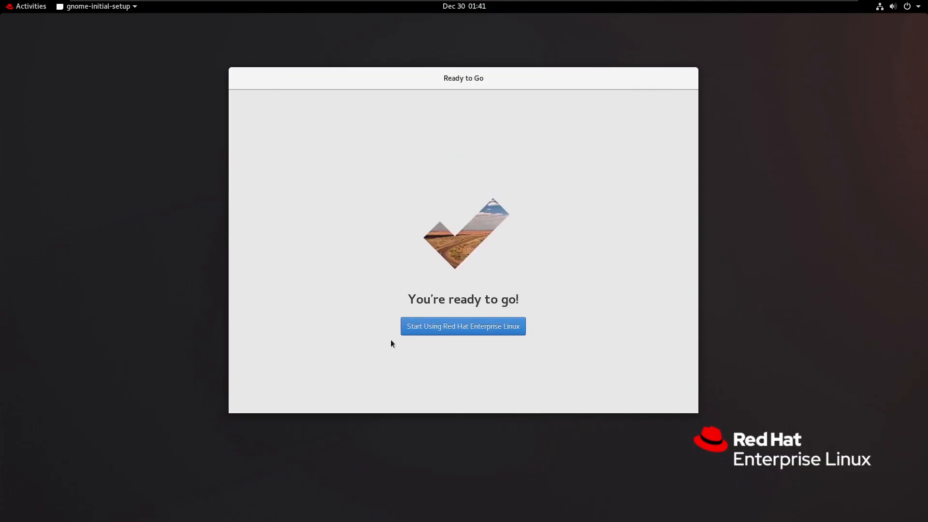
pyautogui.click(461, 332)
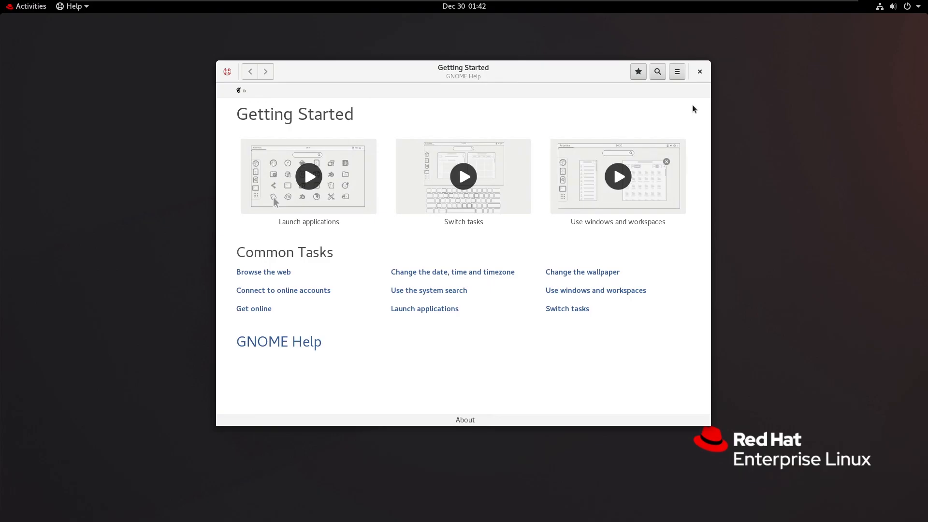
pyautogui.click(699, 71)
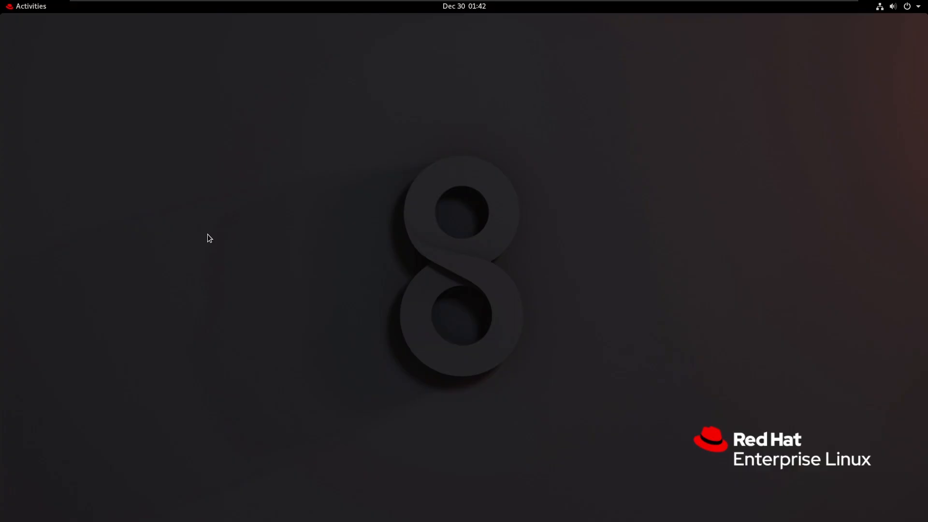
# Look through all installed applications, and briefly open and close a terminal window
pyautogui.click(36, 7)
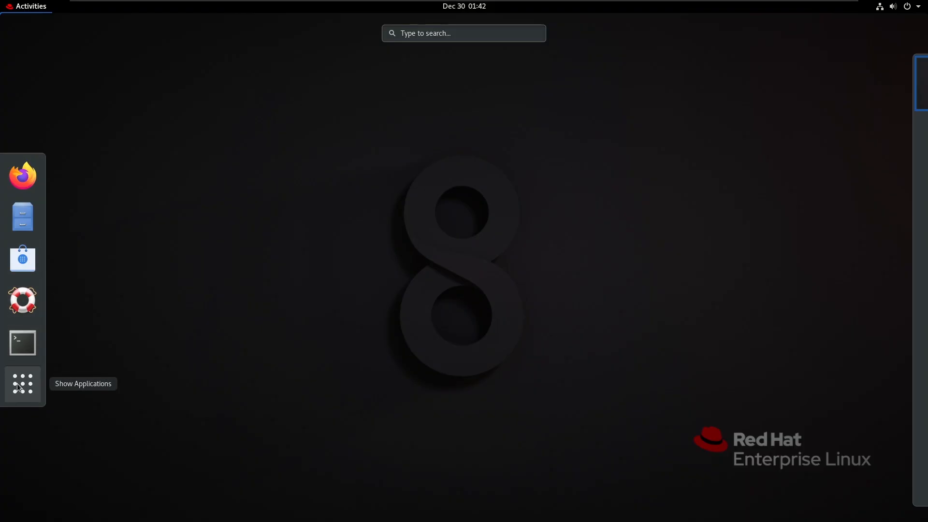
pyautogui.click(25, 370)
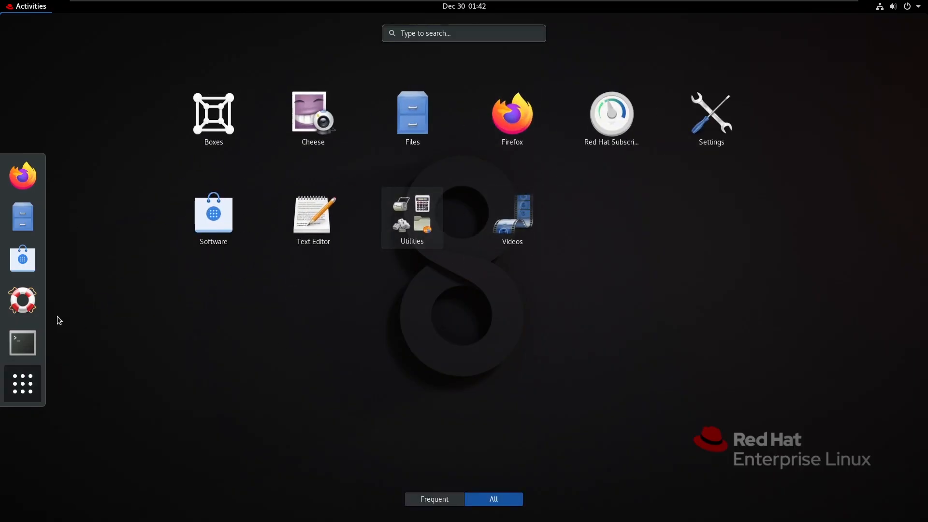
pyautogui.click(27, 345)
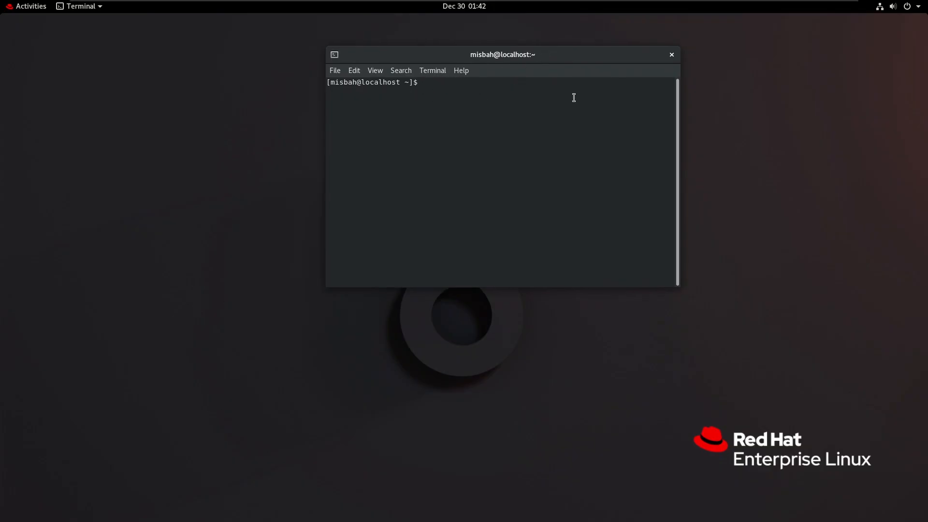
pyautogui.click(671, 56)
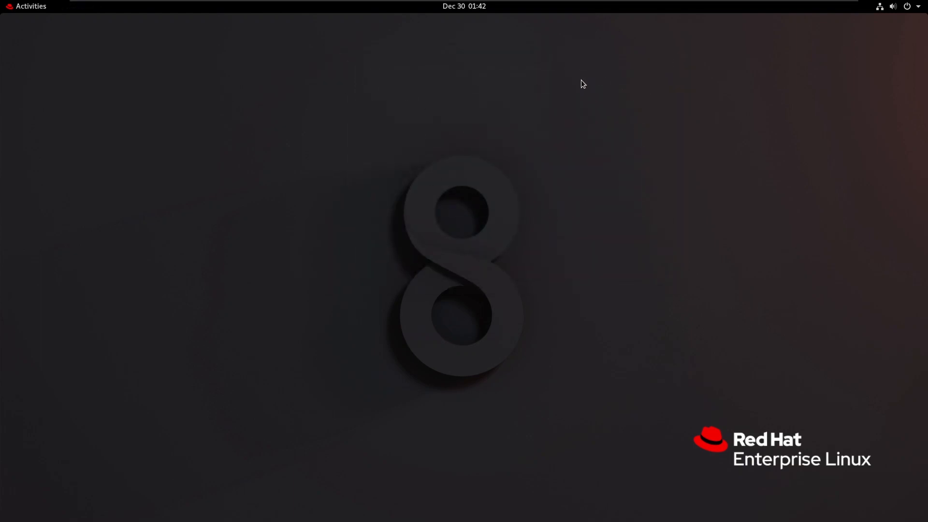